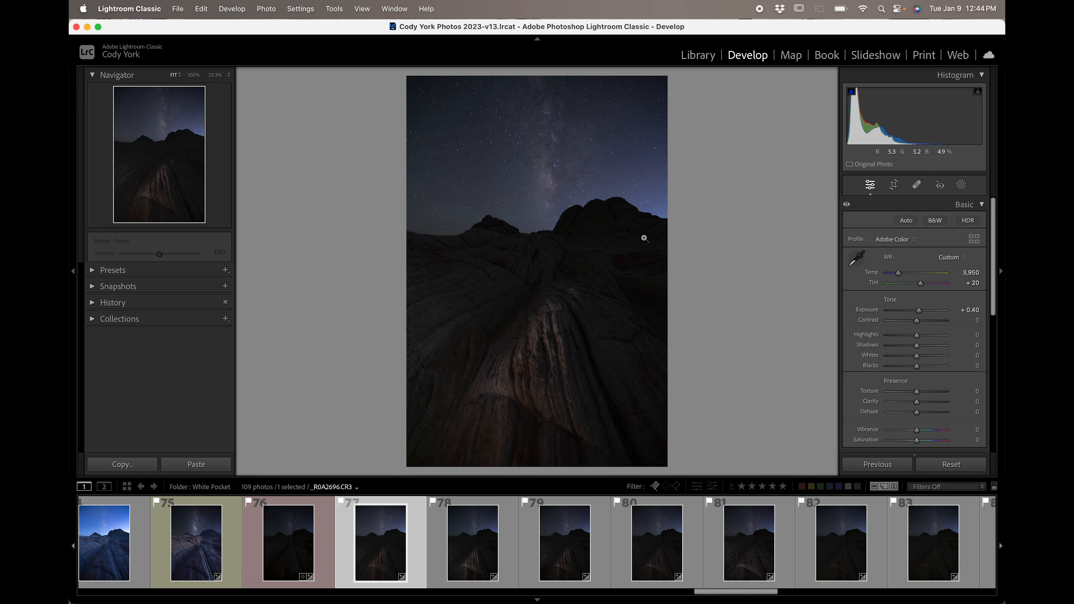
# Set the Whites slider to +35.
pyautogui.scroll(-3, 886, 385)
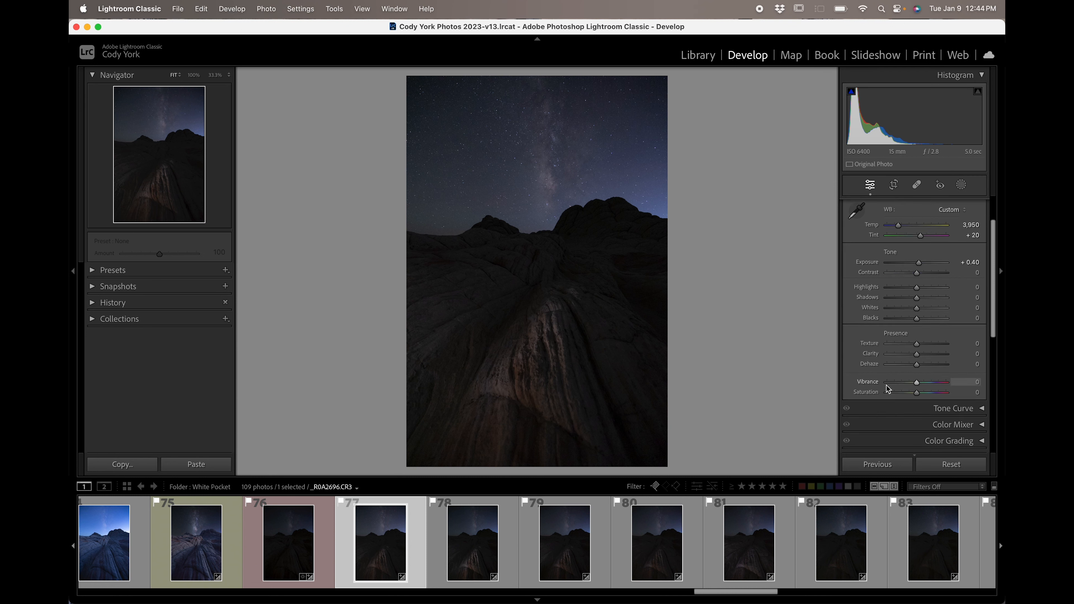
pyautogui.scroll(1, 886, 385)
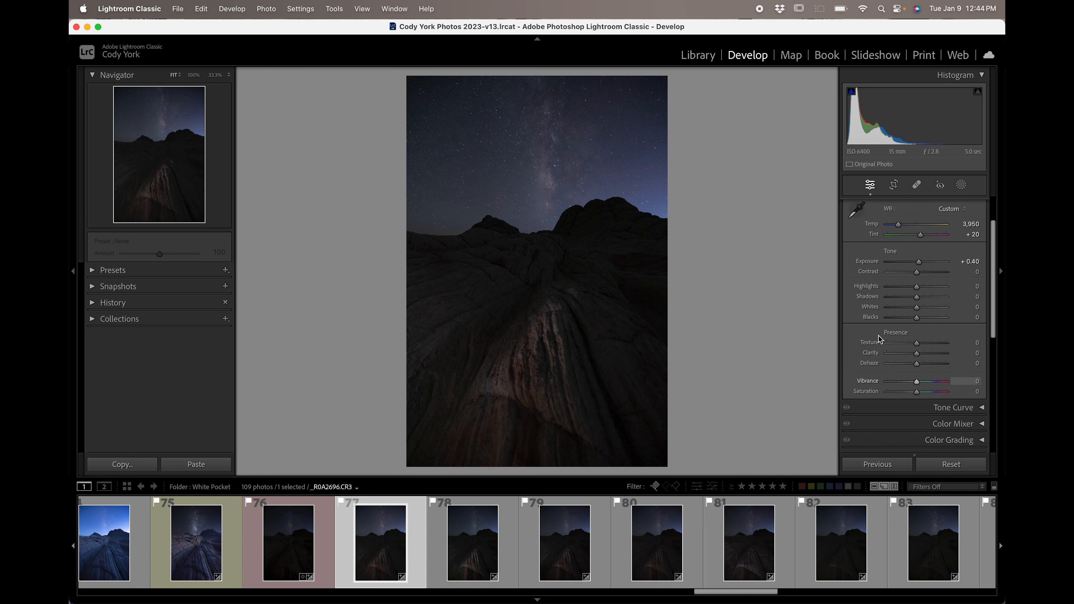
pyautogui.click(874, 309)
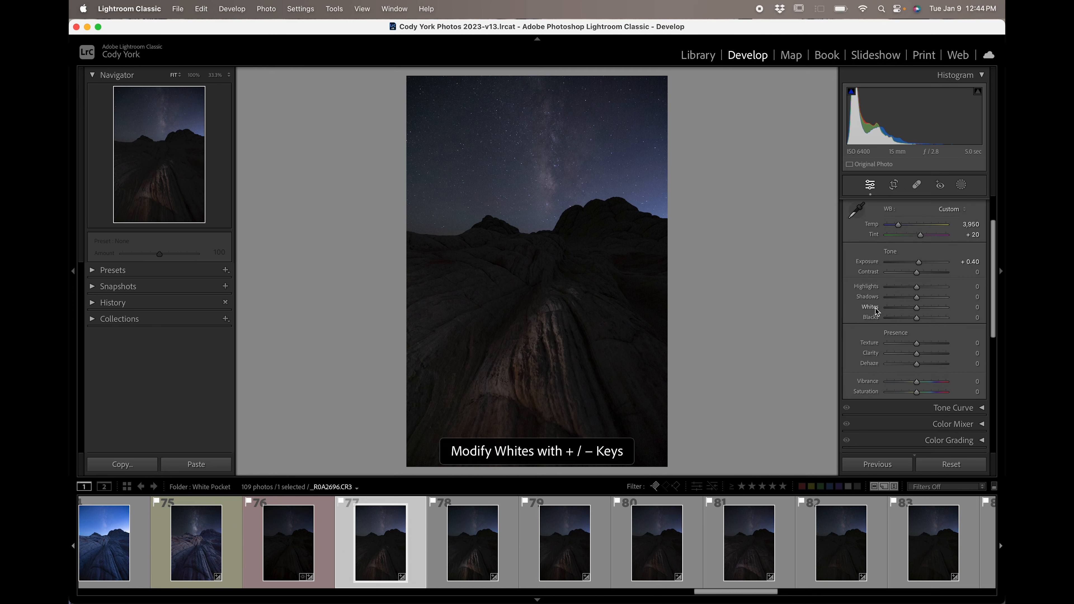
pyautogui.press('+')
pyautogui.press('+')
pyautogui.press('+')
pyautogui.press('+')
pyautogui.press('+')
pyautogui.press('+')
pyautogui.press('+')
pyautogui.press('+')
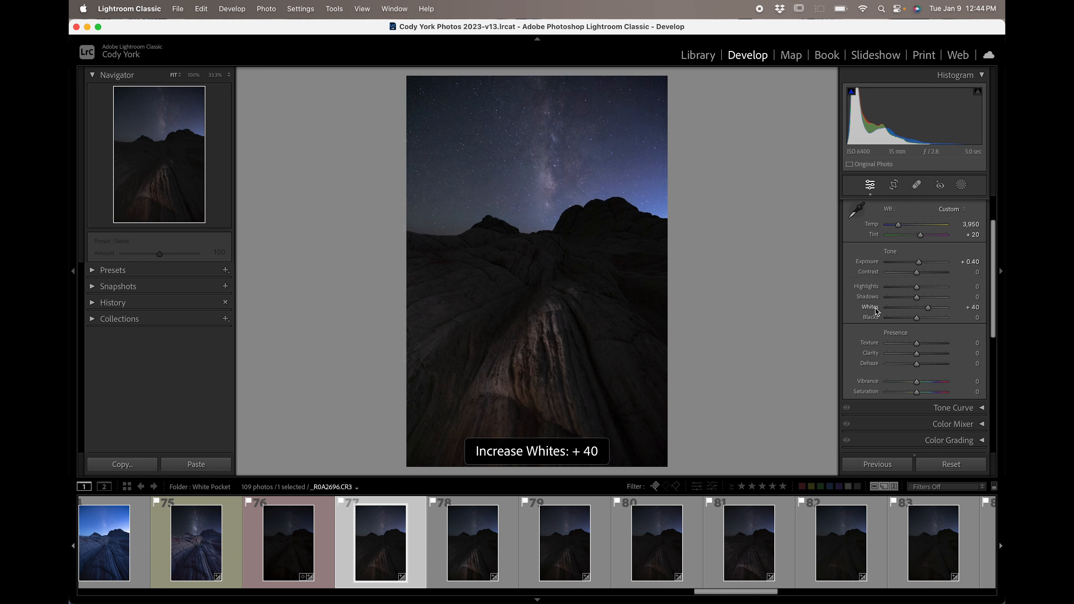
pyautogui.press('+')
pyautogui.press('-')
pyautogui.press('-')
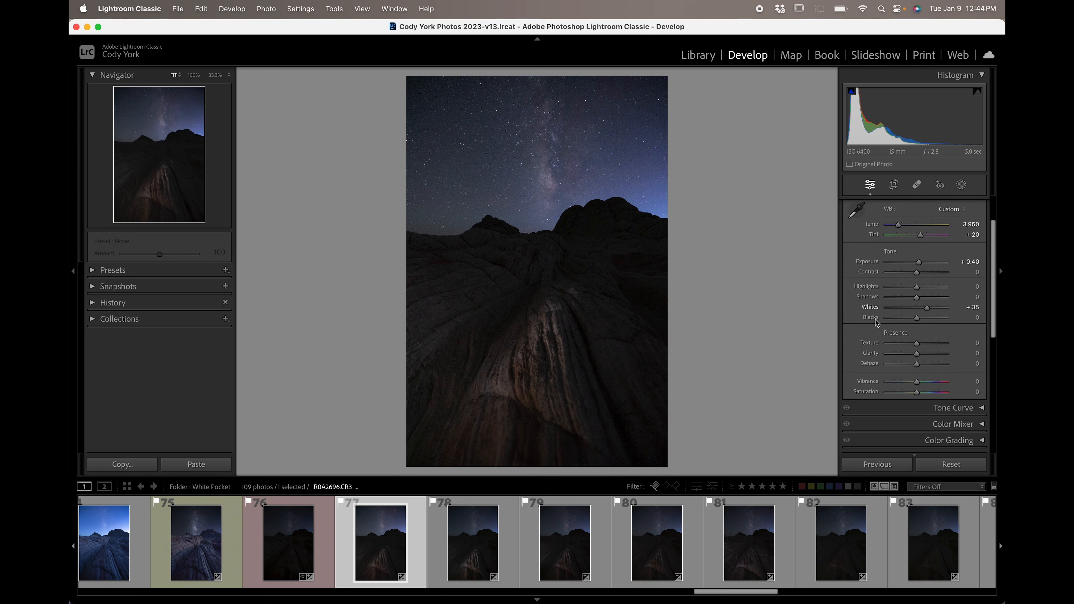
# Set the Blacks slider to -15.
pyautogui.press('-')
pyautogui.press('-')
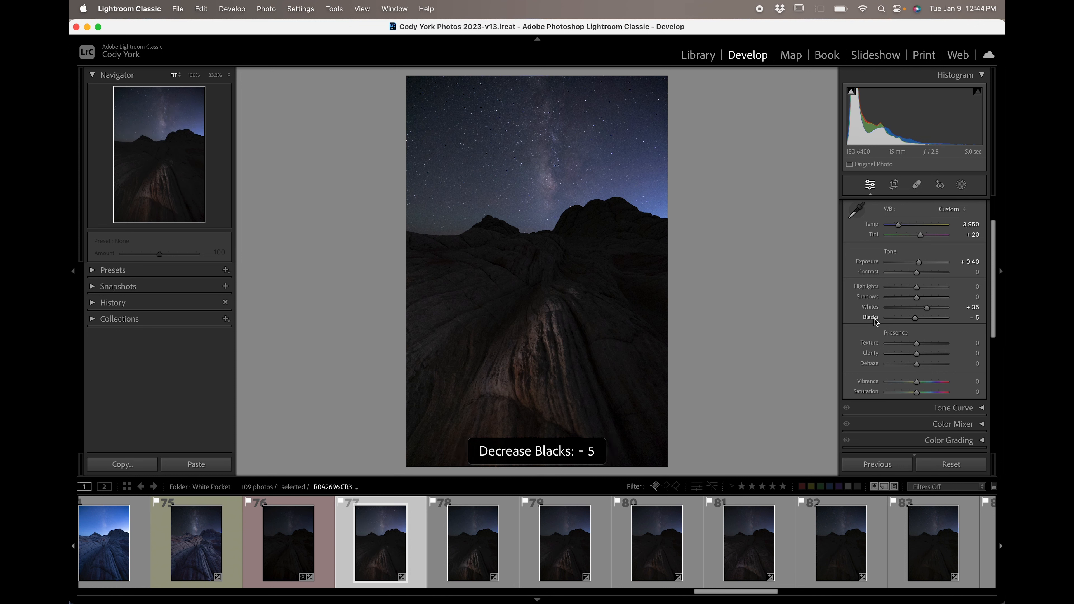
pyautogui.press('-')
# Open Lens Corrections and toggle Enable Profile Corrections off and back on to compare.
pyautogui.scroll(-2, 875, 323)
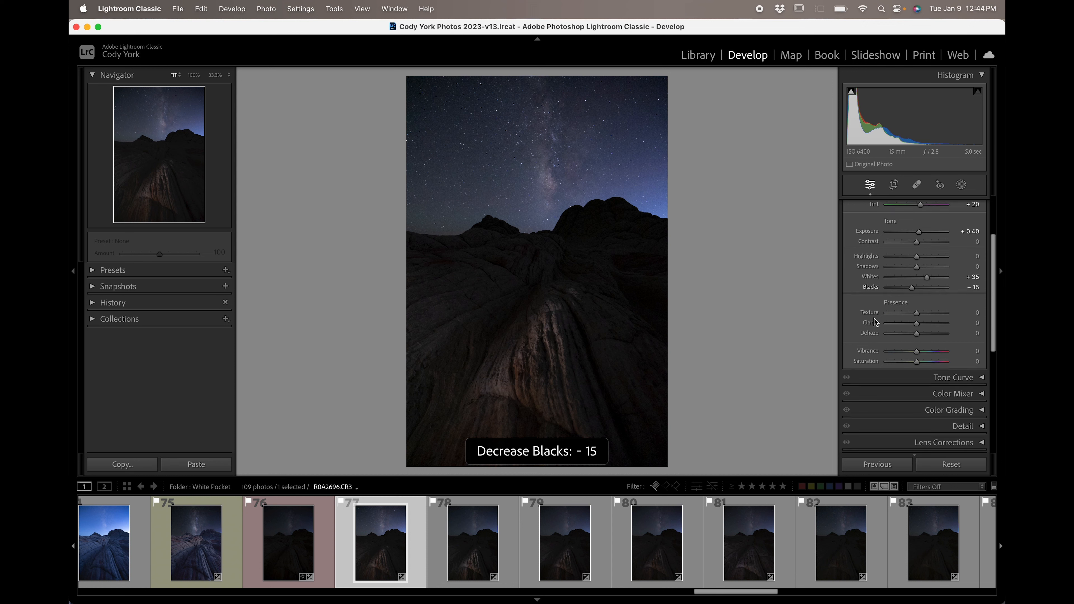
pyautogui.scroll(-5, 874, 324)
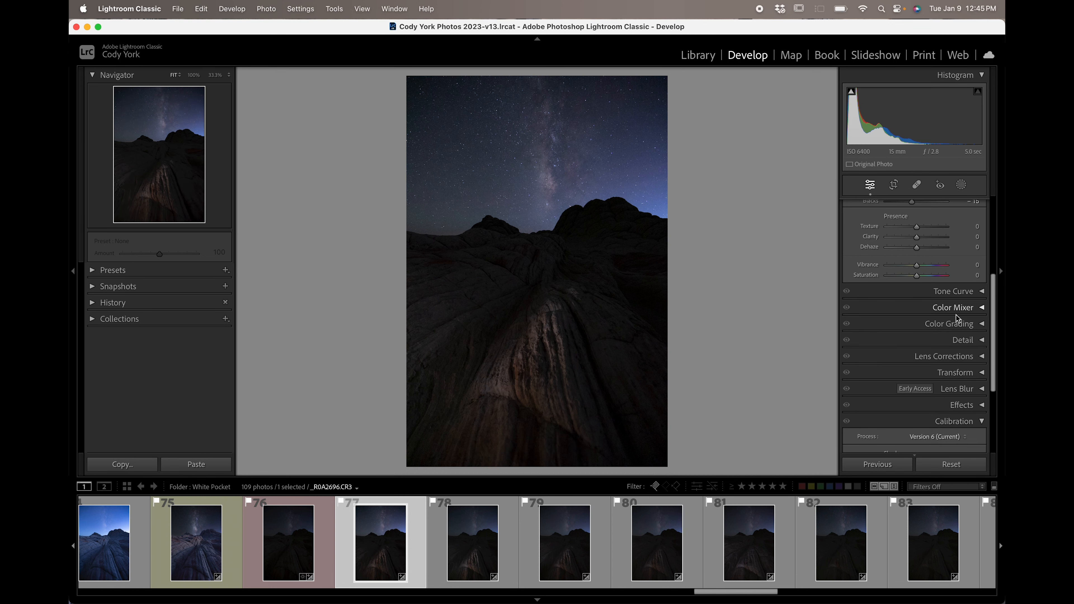
pyautogui.click(953, 361)
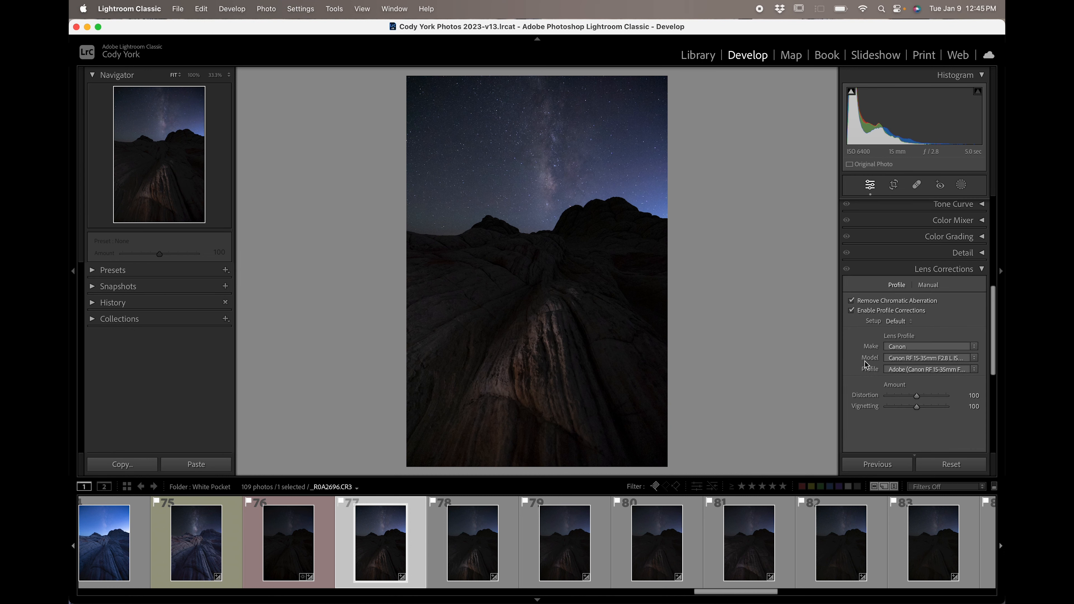
pyautogui.scroll(-2, 845, 349)
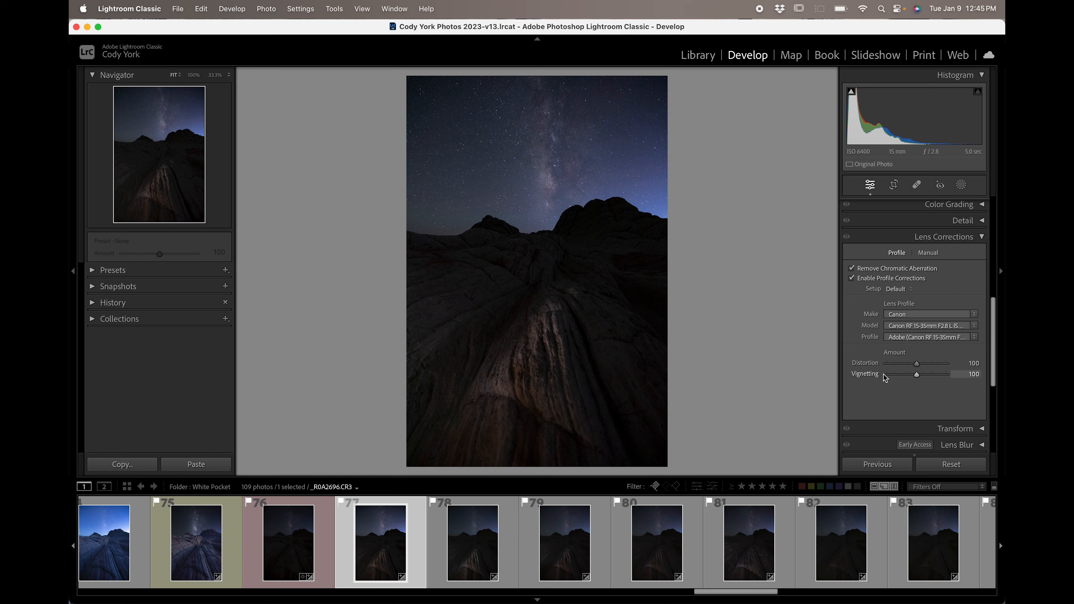
pyautogui.click(851, 278)
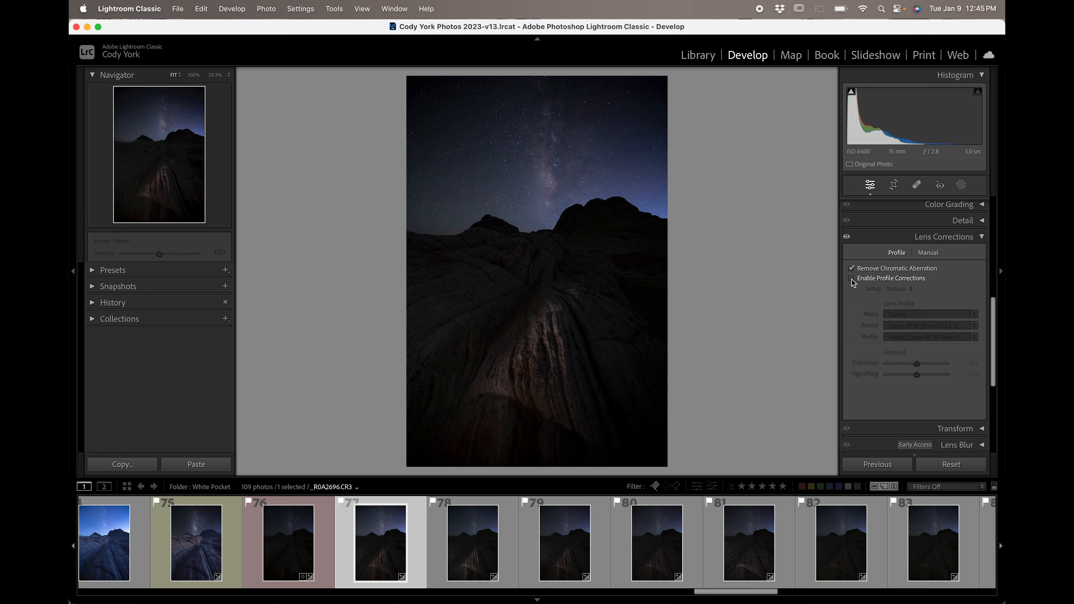
pyautogui.click(851, 278)
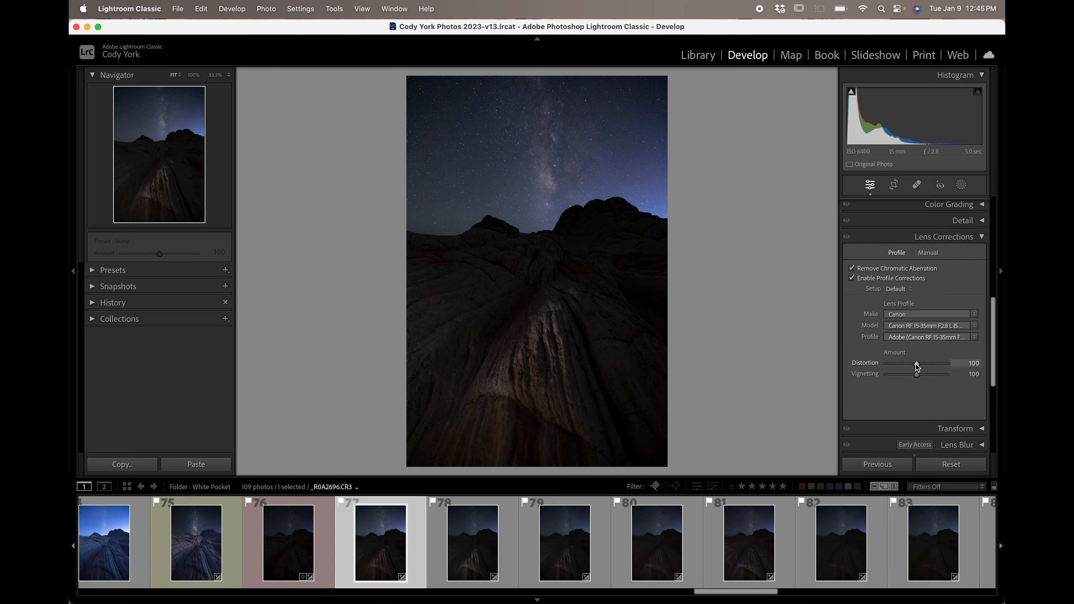
# Zoom to 100% and pan around the sky to inspect the stars.
pyautogui.click(427, 114)
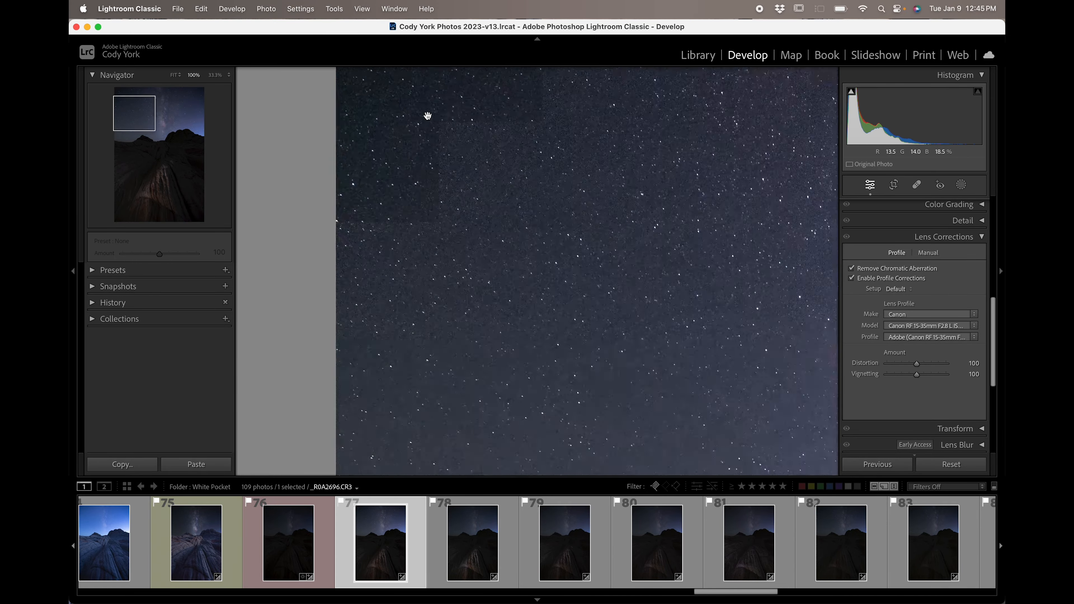
pyautogui.moveTo(469, 159); pyautogui.dragTo(447, 237)
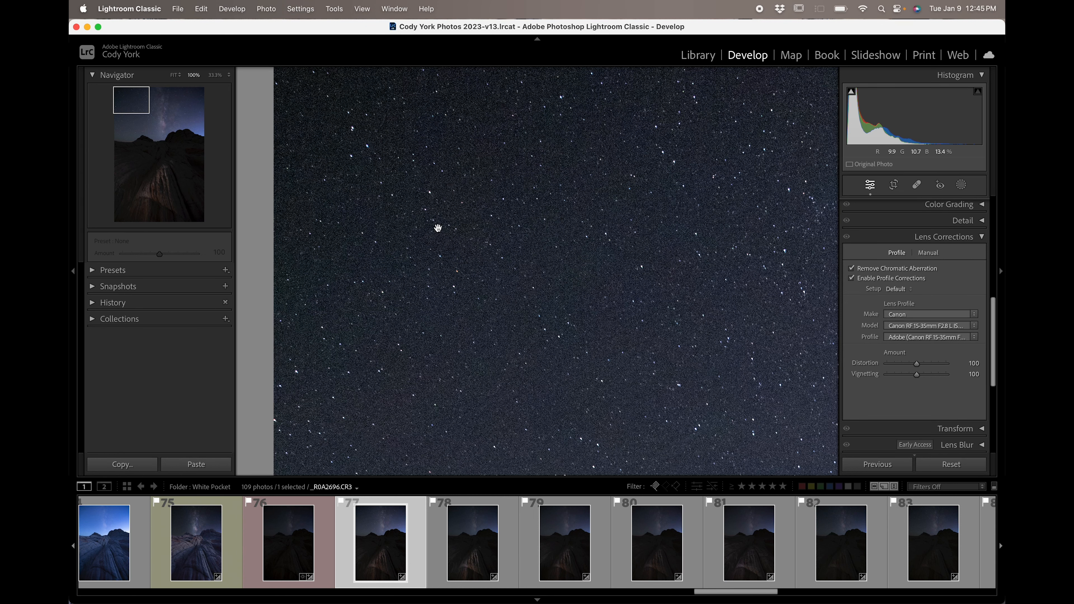
pyautogui.moveTo(435, 246); pyautogui.dragTo(414, 335)
pyautogui.moveTo(398, 259); pyautogui.dragTo(296, 227)
pyautogui.moveTo(551, 252); pyautogui.dragTo(431, 204)
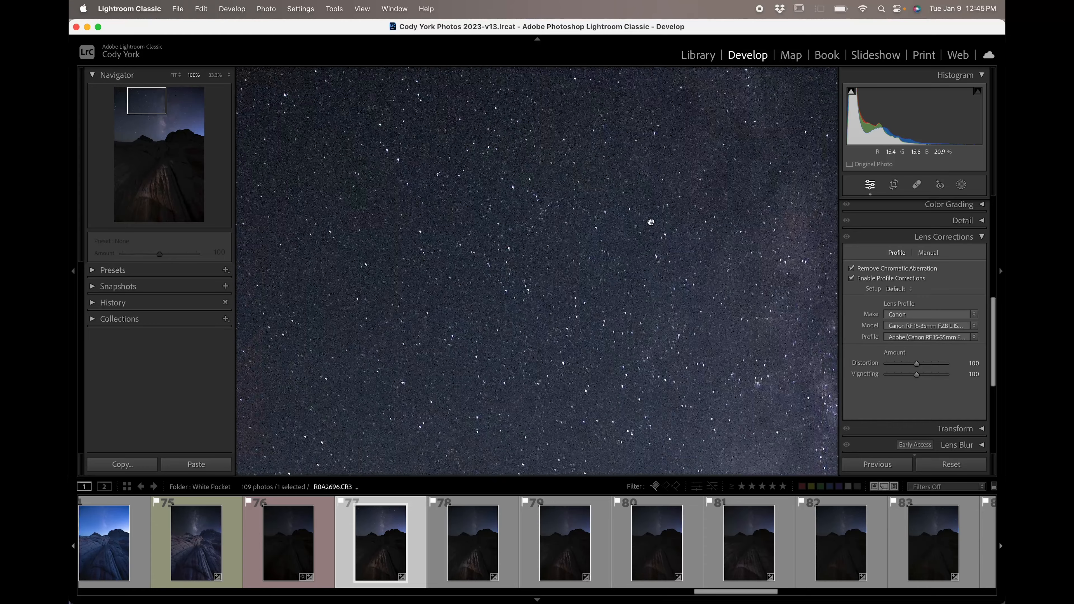
pyautogui.moveTo(652, 225); pyautogui.dragTo(435, 182)
pyautogui.moveTo(704, 203); pyautogui.dragTo(540, 265)
pyautogui.moveTo(719, 253); pyautogui.dragTo(544, 206)
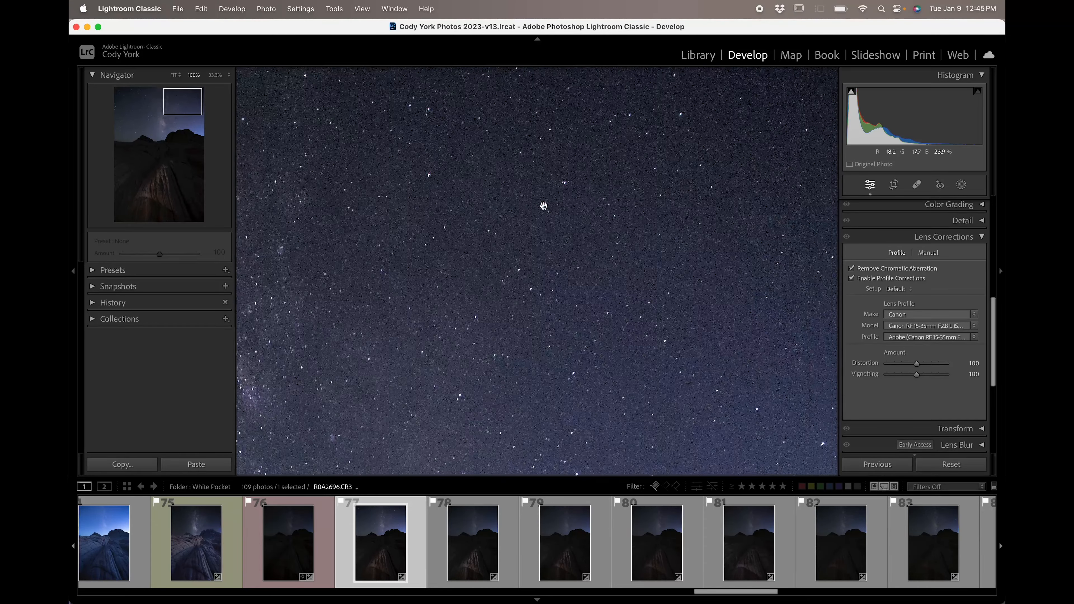
# Set the lens profile Distortion amount to 0.
pyautogui.moveTo(916, 364); pyautogui.dragTo(884, 370)
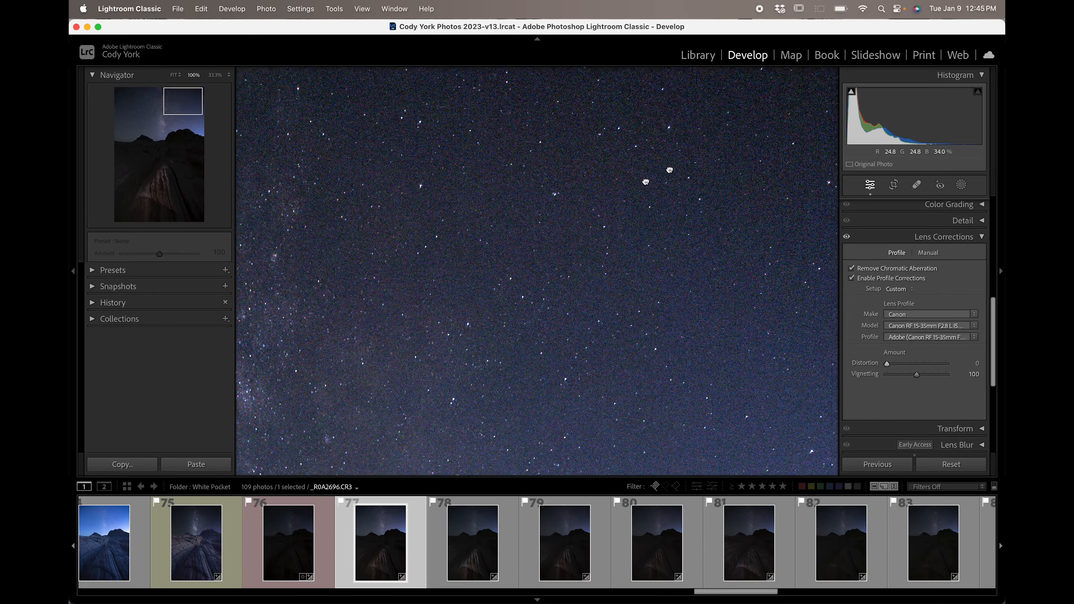
pyautogui.moveTo(571, 223); pyautogui.dragTo(782, 237)
pyautogui.moveTo(486, 163); pyautogui.dragTo(724, 201)
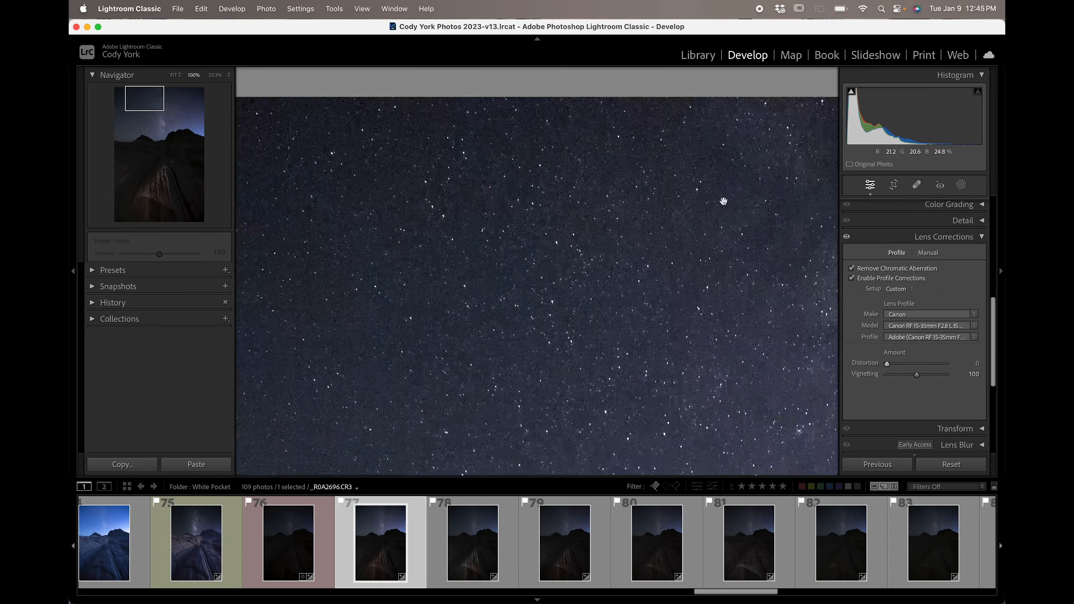
pyautogui.moveTo(452, 196); pyautogui.dragTo(597, 199)
pyautogui.click(623, 254)
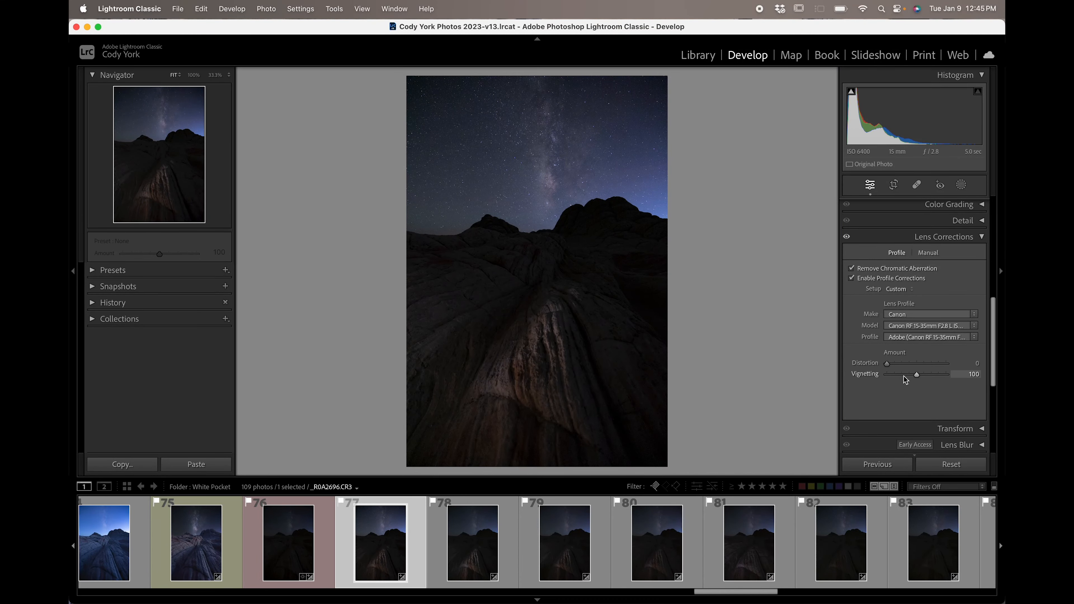
pyautogui.moveTo(917, 375)
pyautogui.mouseDown()
pyautogui.moveTo(855, 380)
pyautogui.moveTo(917, 379)
pyautogui.mouseUp()
pyautogui.click(938, 238)
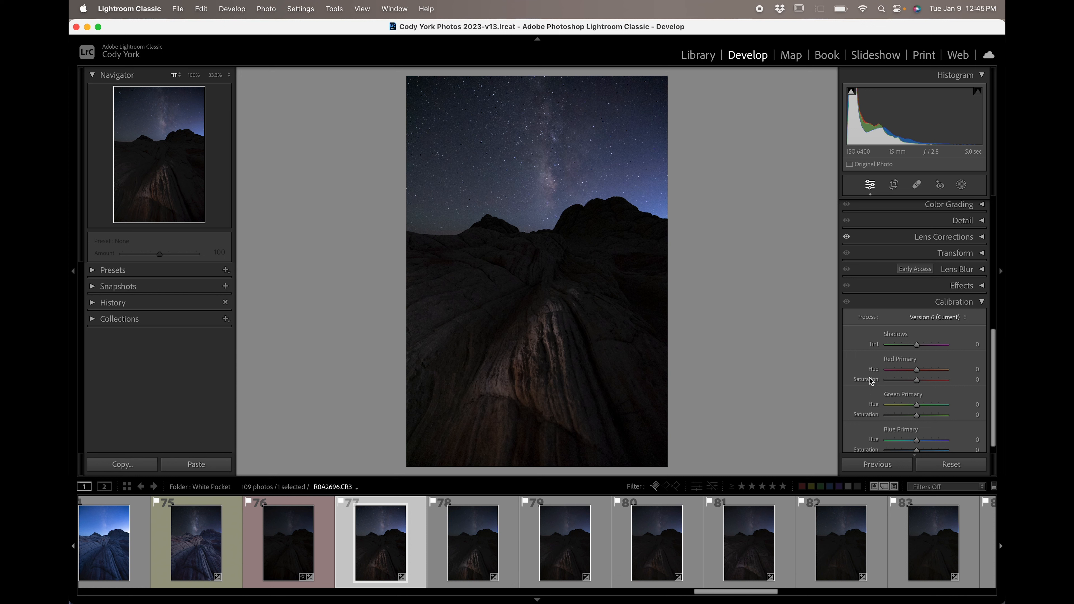
# Set Calibration Red, Green and Blue Primary Saturation each to +5.
pyautogui.press('+')
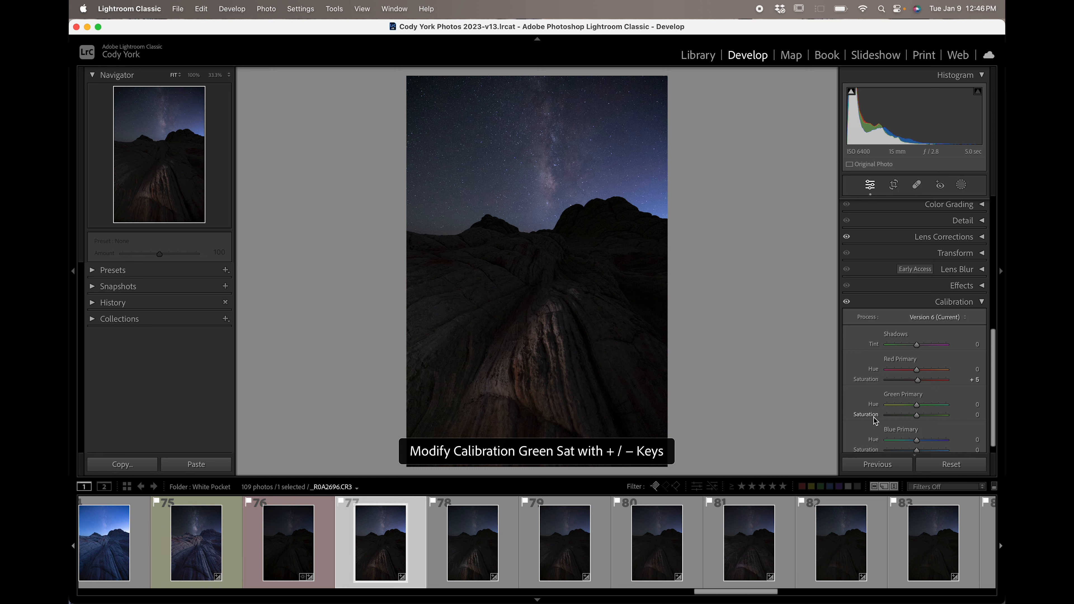
pyautogui.press('+')
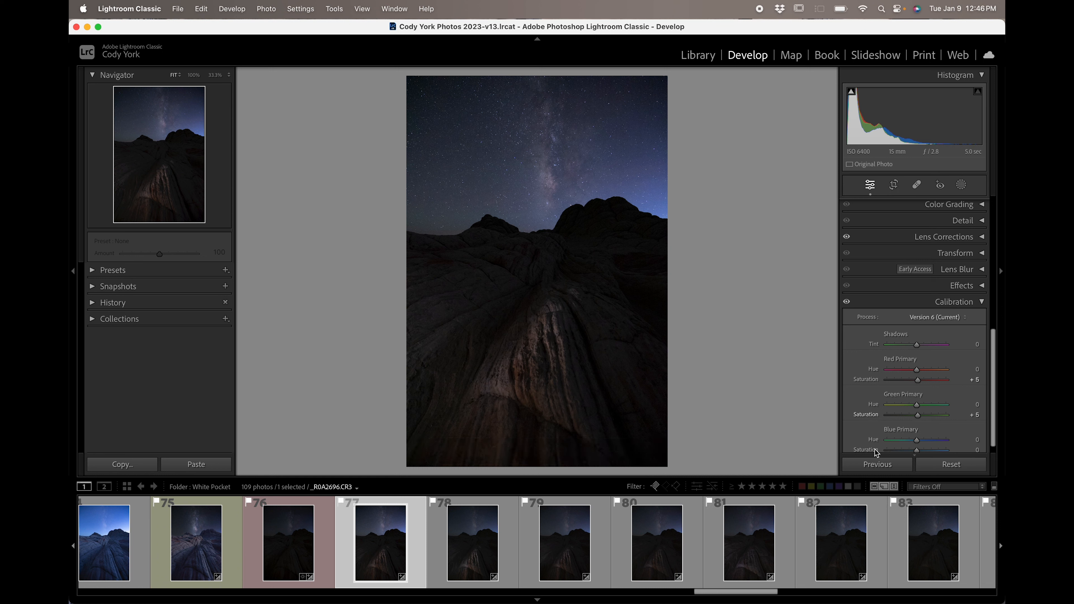
pyautogui.press('+')
pyautogui.scroll(-1, 875, 385)
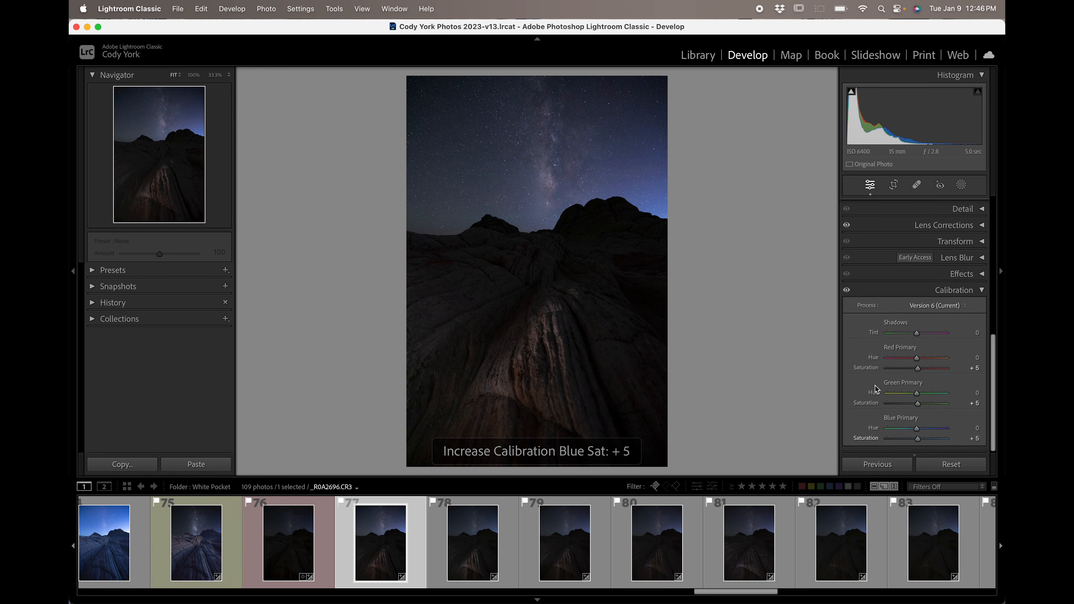
pyautogui.click(952, 292)
# Preview the image at 100% and in full screen to inspect the edits.
pyautogui.scroll(5, 846, 417)
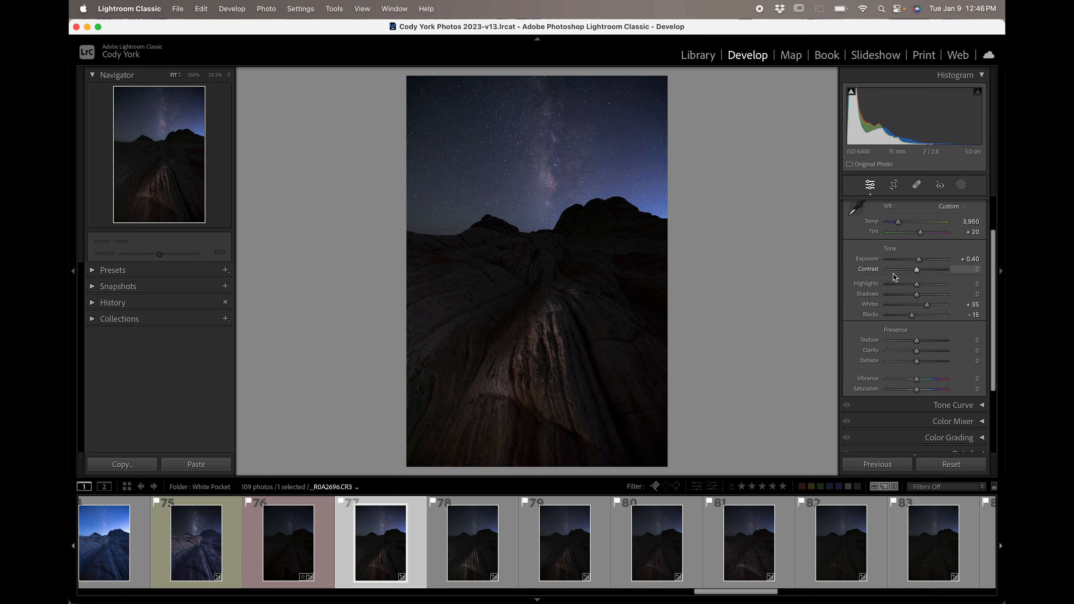
pyautogui.scroll(5, 908, 296)
pyautogui.scroll(-5, 918, 313)
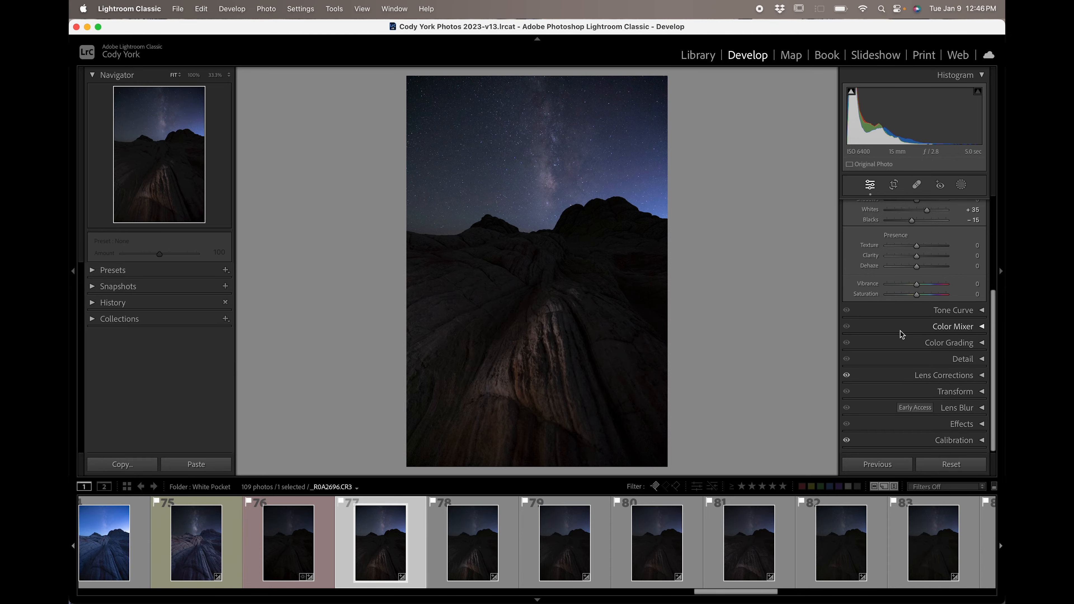
pyautogui.click(548, 152)
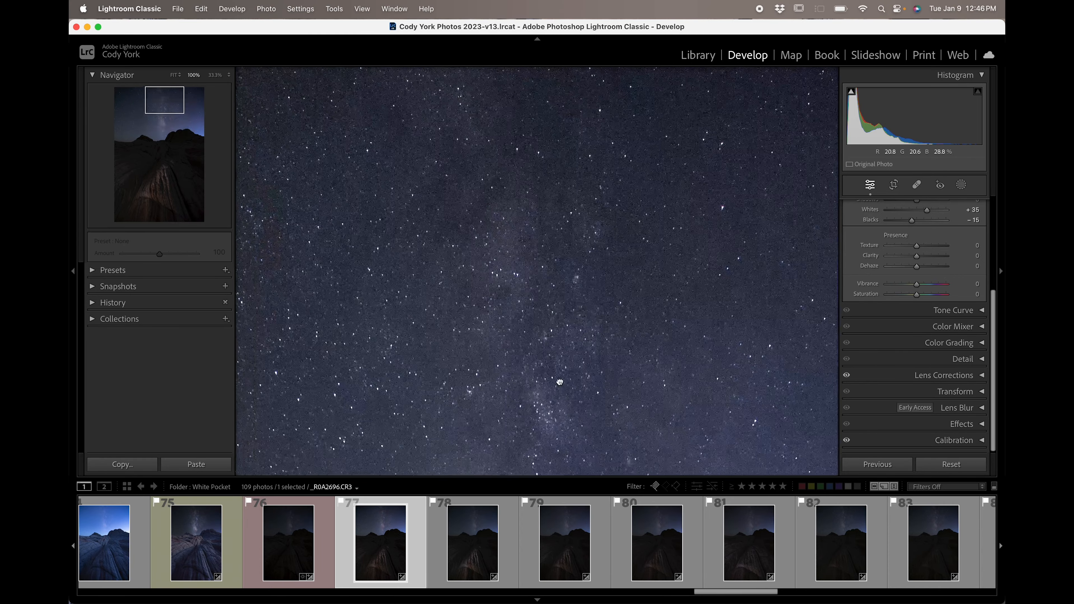
pyautogui.click(577, 223)
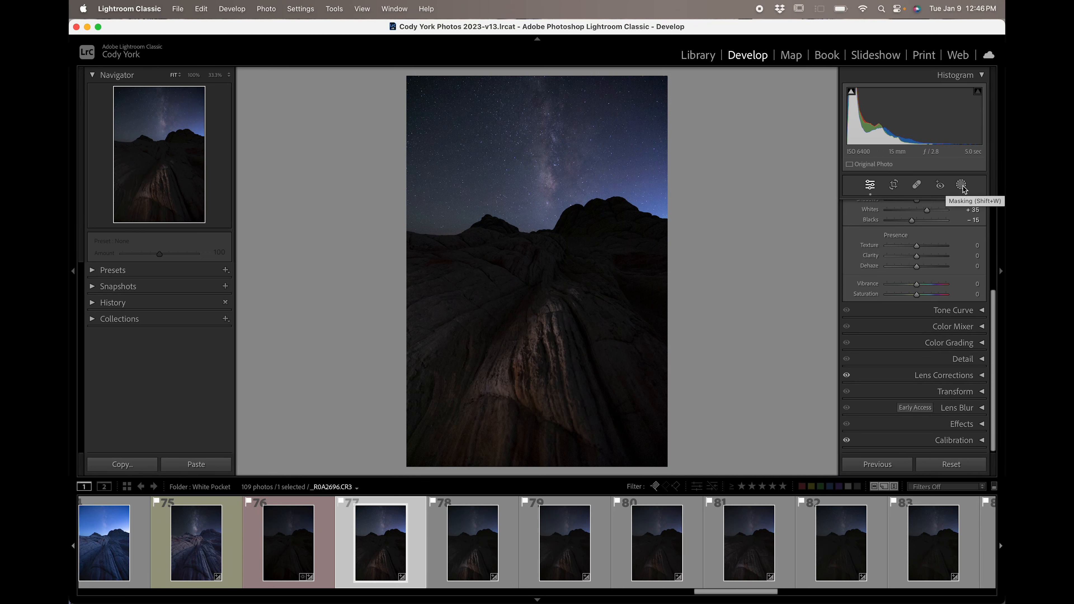
pyautogui.press('f')
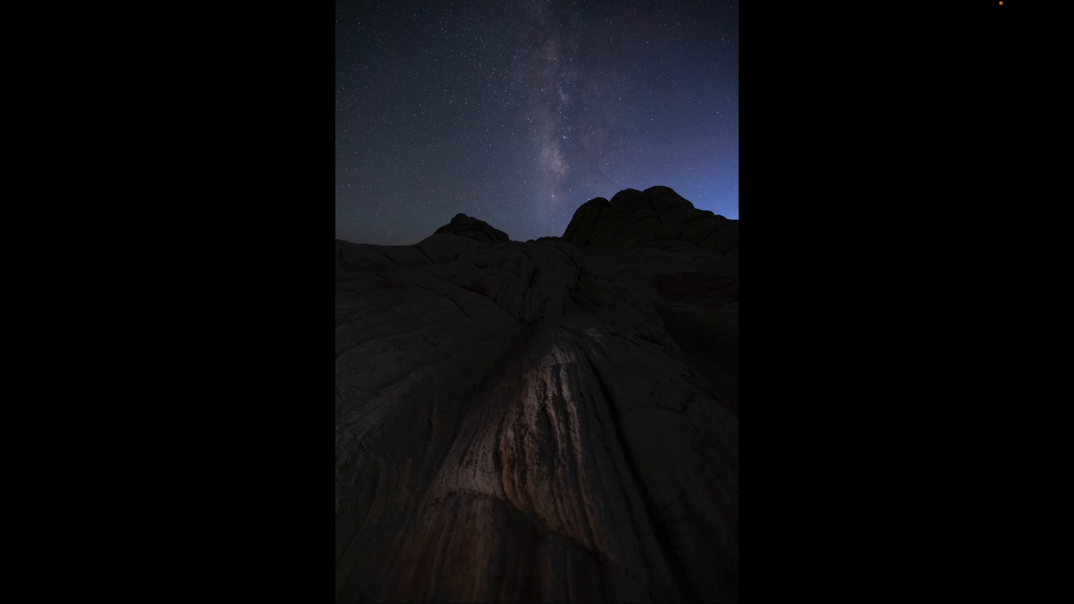
pyautogui.press('f')
pyautogui.click(961, 188)
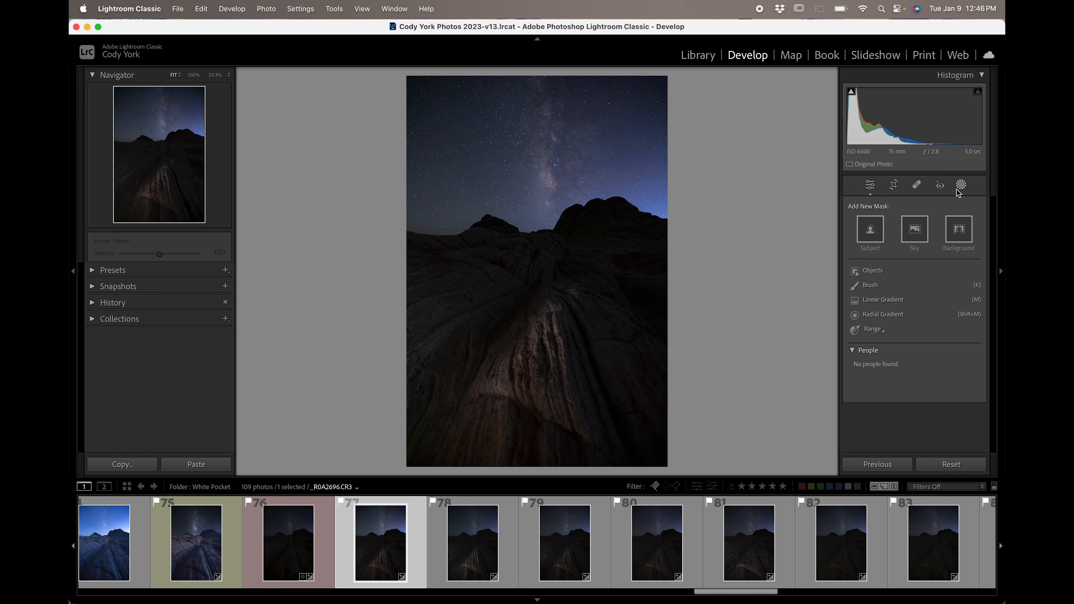
pyautogui.click(880, 315)
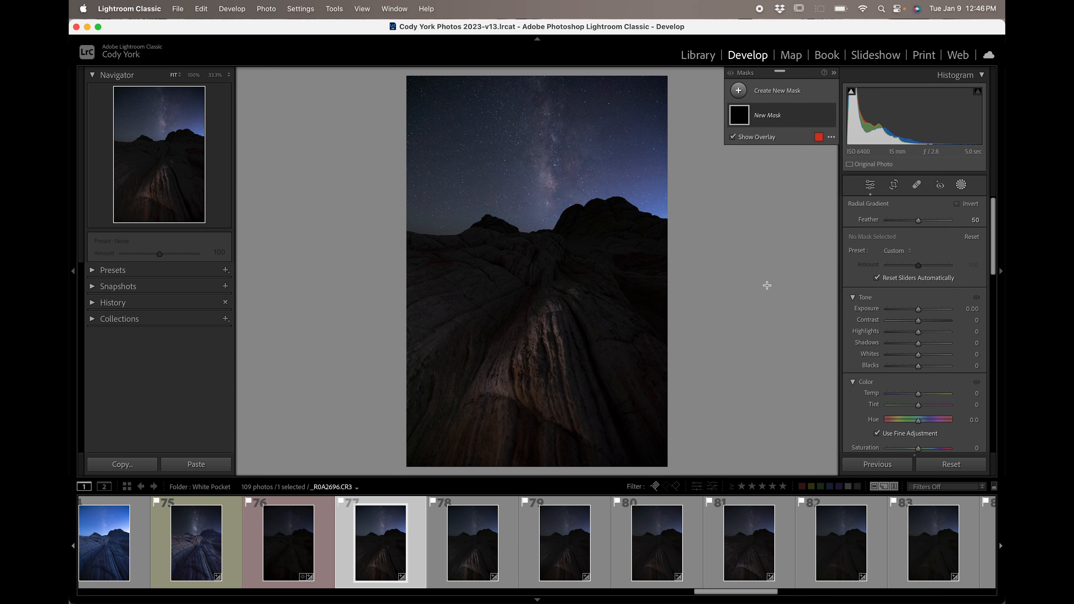
pyautogui.moveTo(545, 127); pyautogui.dragTo(581, 189)
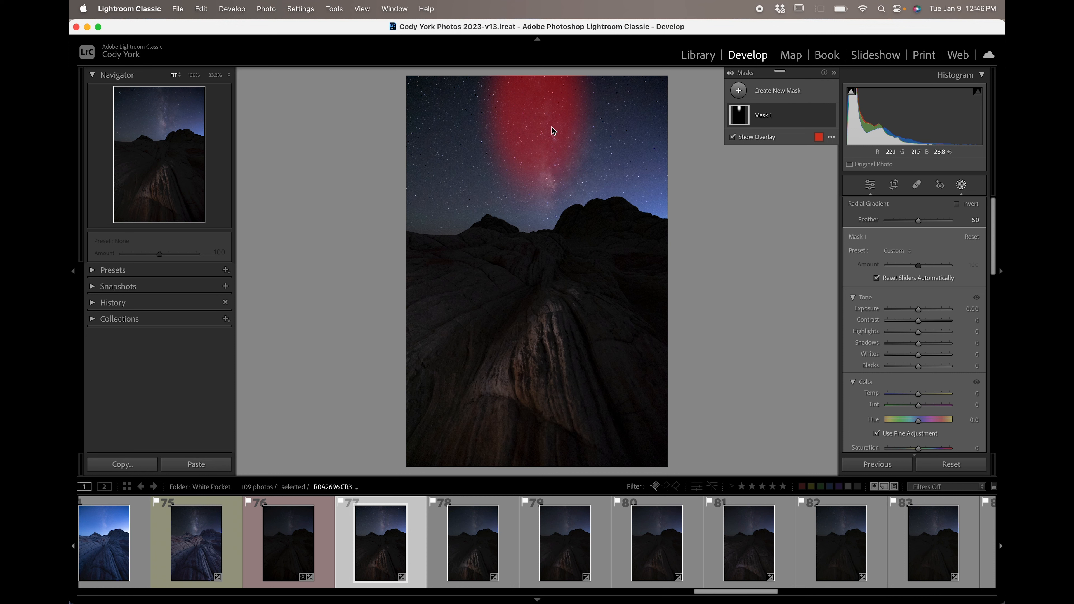
pyautogui.press('super+z')
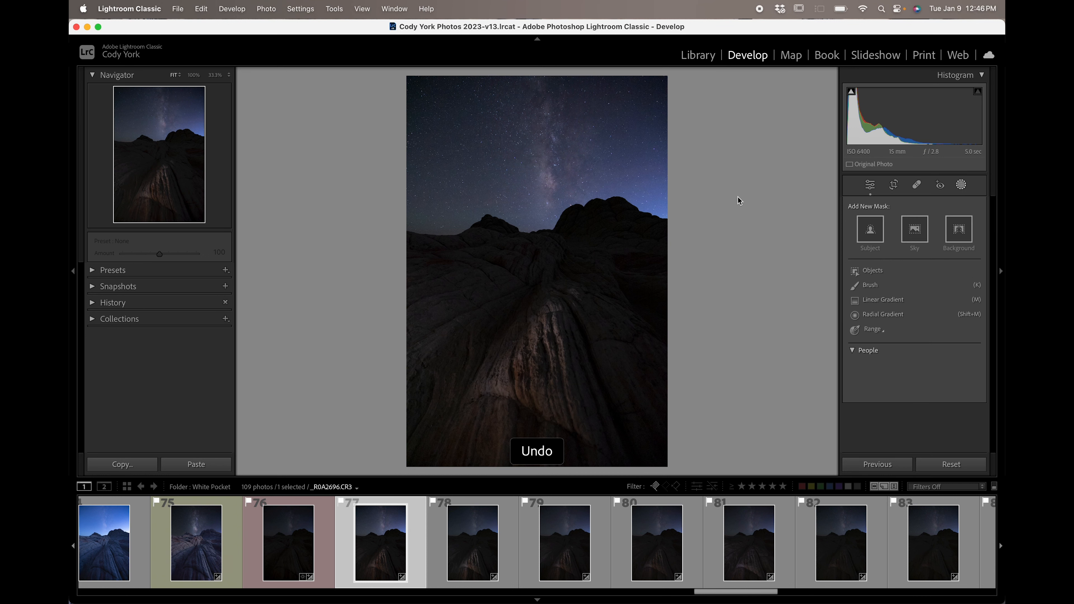
# Draw a radial gradient mask over the Milky Way above the rocks and hide the mask overlay.
pyautogui.click(854, 313)
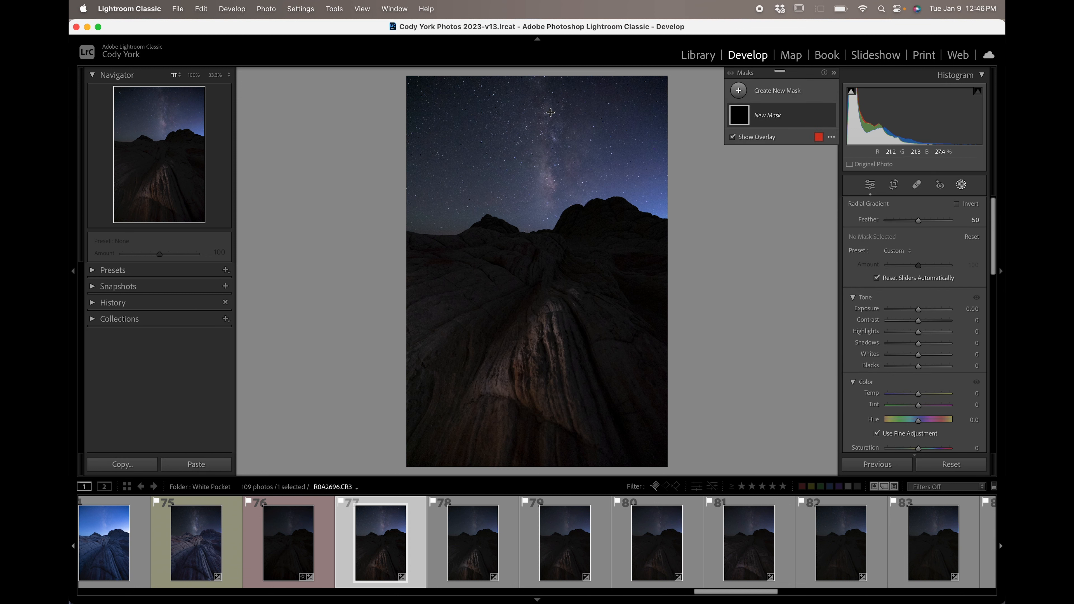
pyautogui.moveTo(558, 174); pyautogui.dragTo(593, 228)
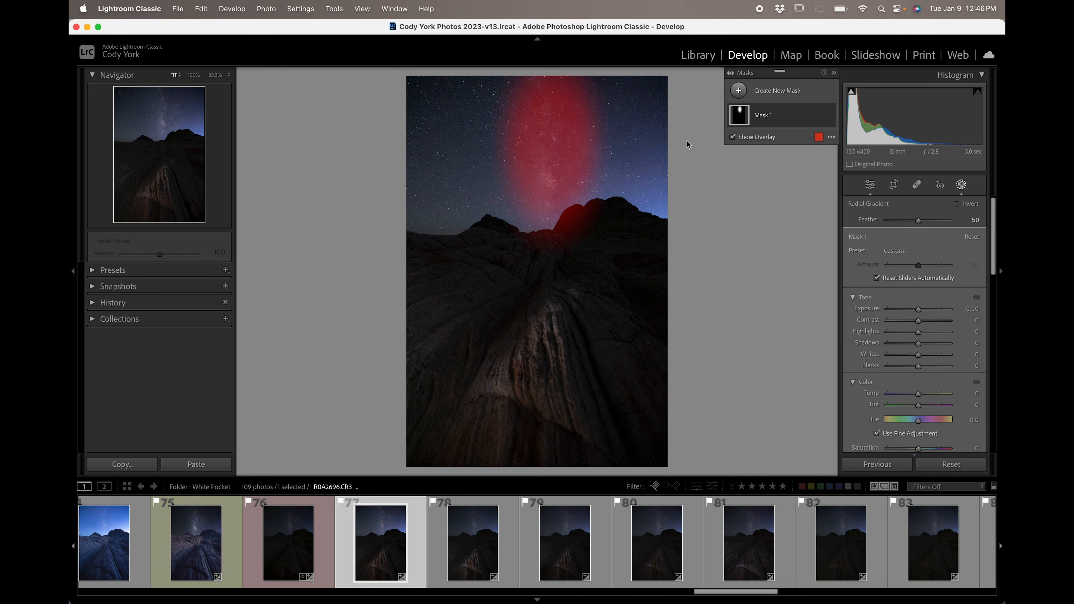
pyautogui.click(732, 137)
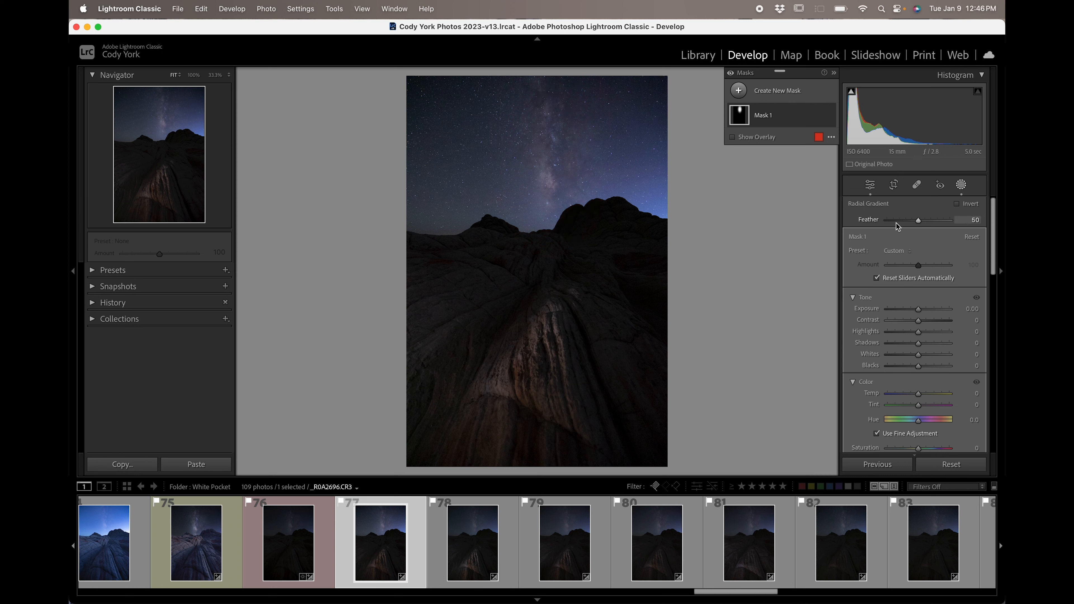
# Raise the radial mask's Clarity to 41.
pyautogui.scroll(-5, 998, 266)
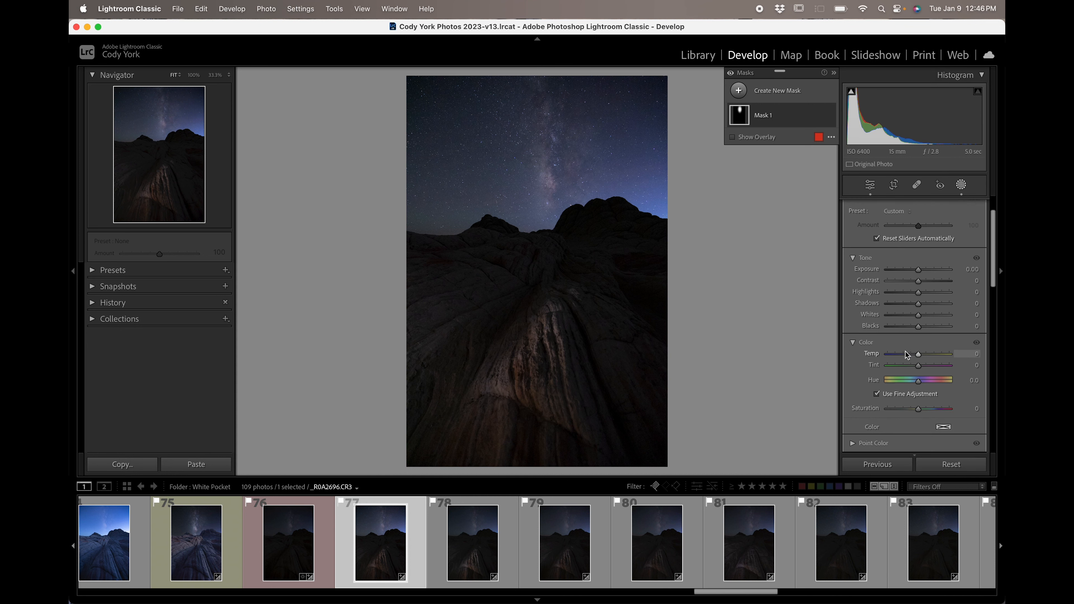
pyautogui.scroll(-3, 905, 276)
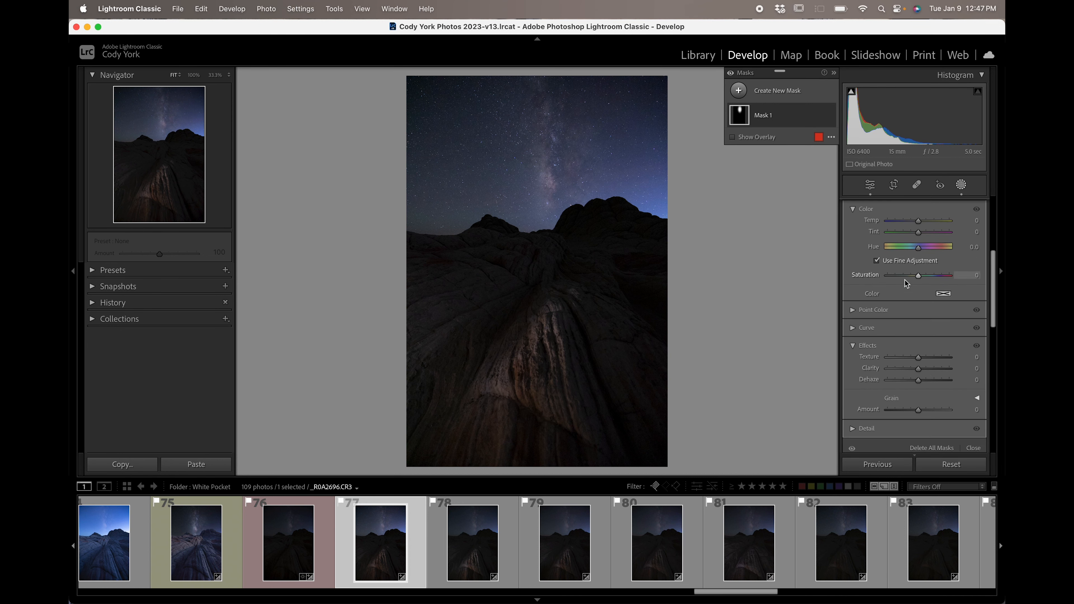
pyautogui.moveTo(933, 369); pyautogui.dragTo(958, 371)
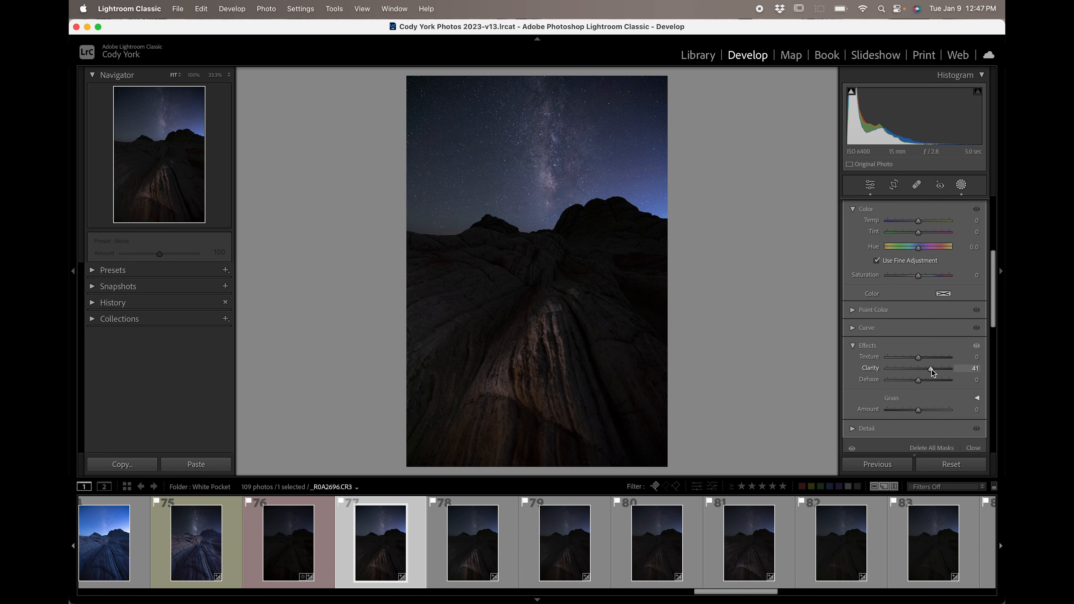
# Set the radial mask's Whites to 18 and Blacks to -8.
pyautogui.scroll(8, 931, 372)
pyautogui.moveTo(922, 357); pyautogui.dragTo(917, 368)
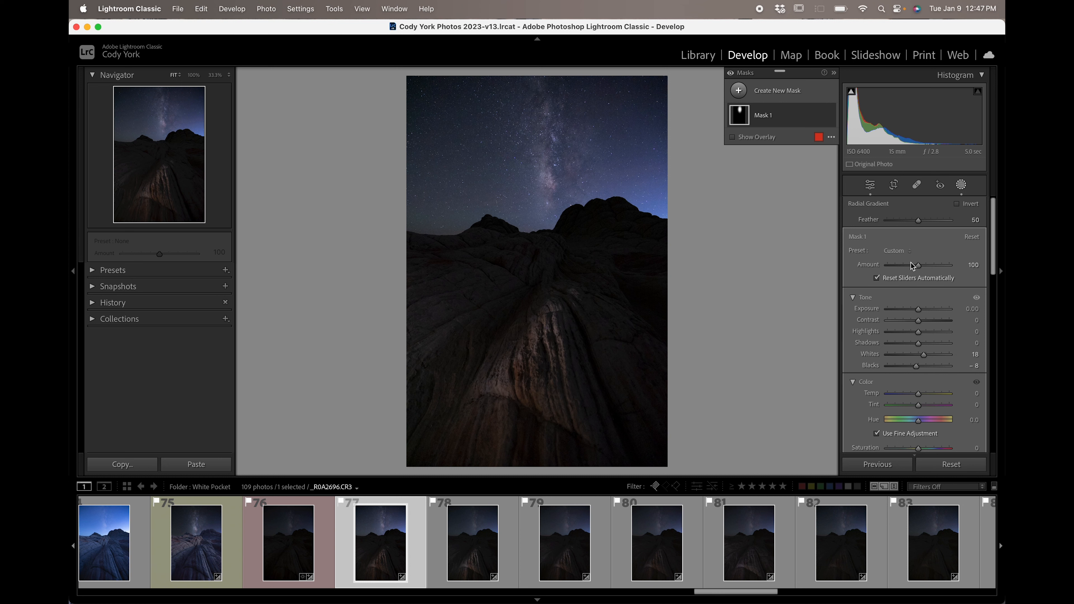
# Close the mask editing panel and return to the Basic adjustments.
pyautogui.scroll(-10, 913, 265)
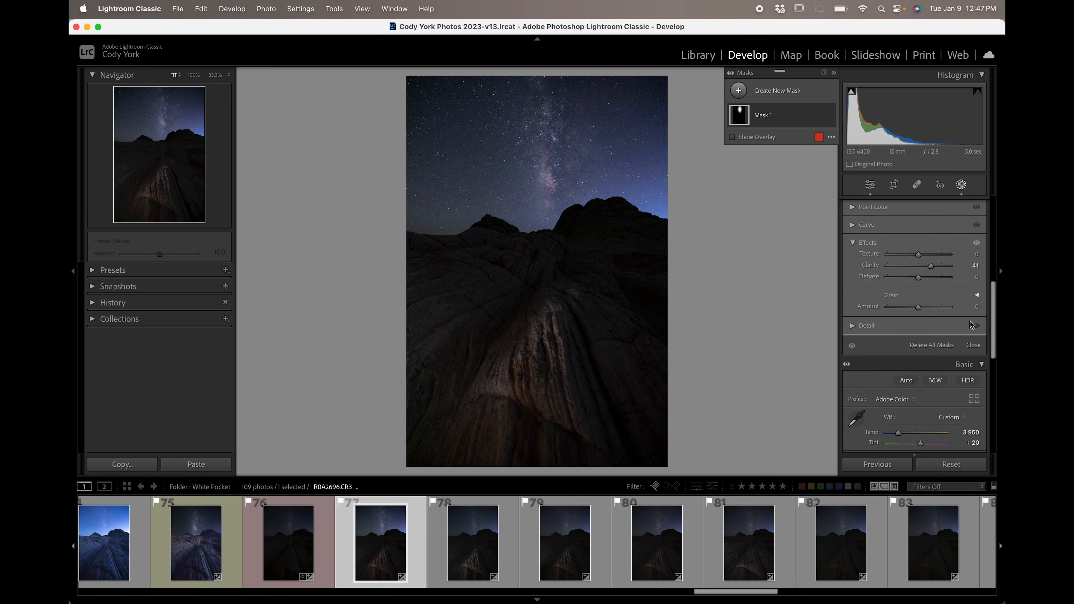
pyautogui.click(973, 346)
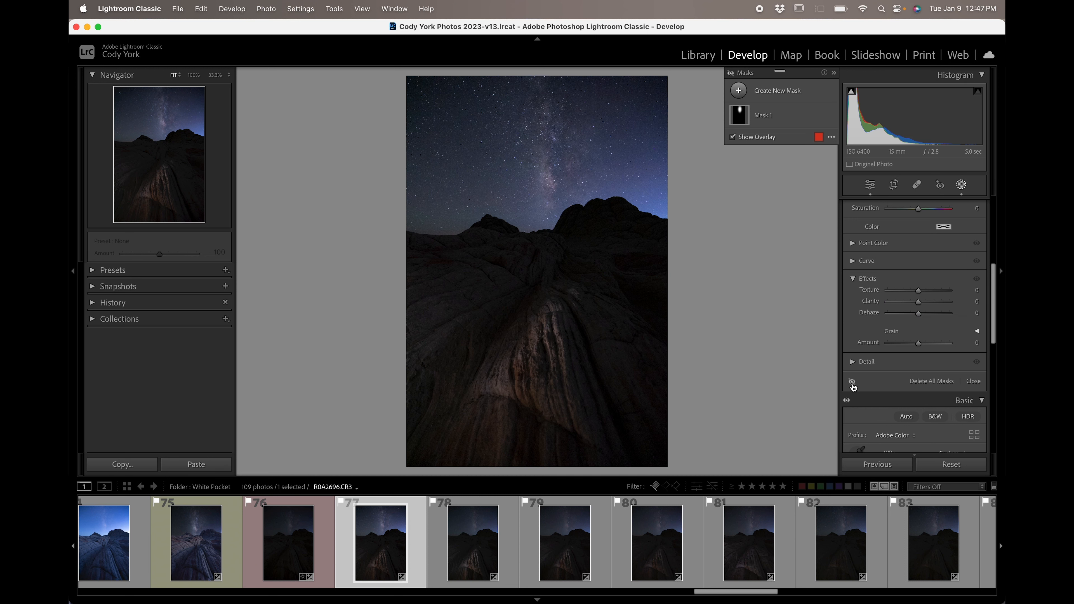
pyautogui.click(974, 381)
pyautogui.click(961, 185)
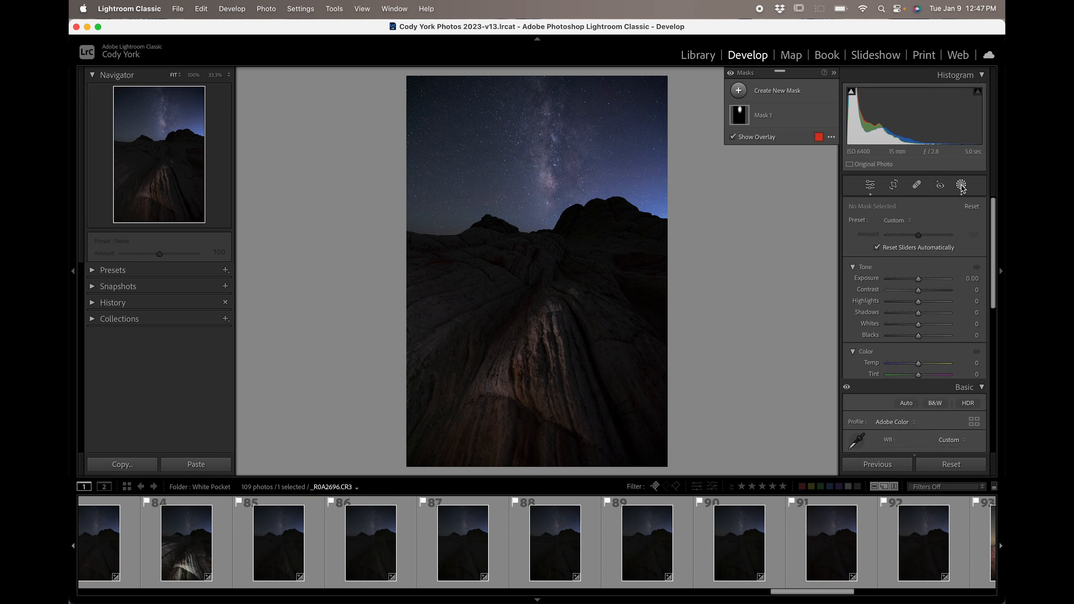
pyautogui.scroll(-1, 900, 390)
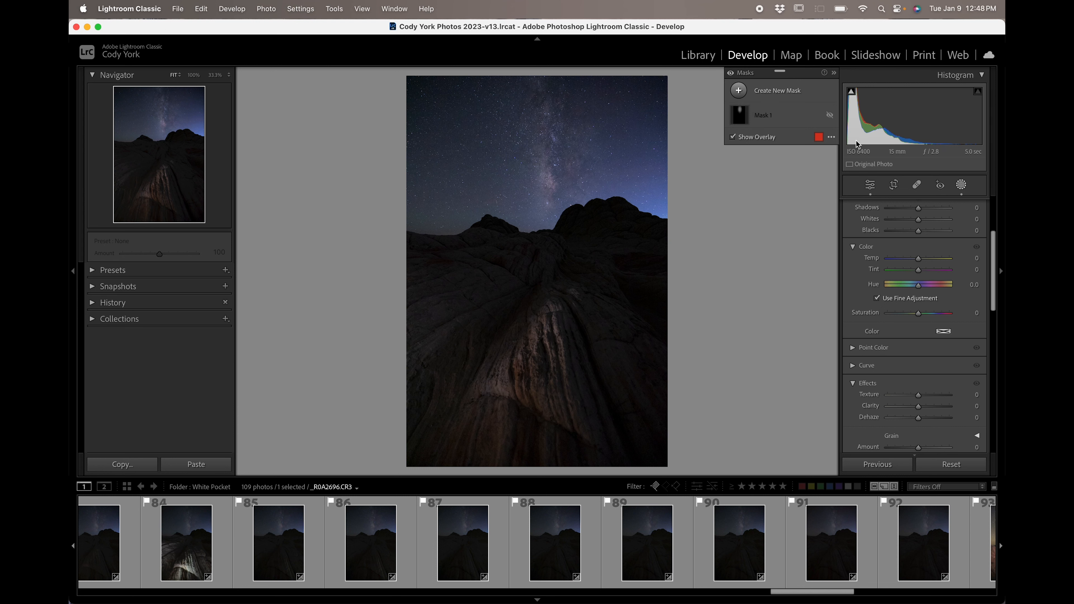
pyautogui.click(961, 187)
pyautogui.scroll(-4, 917, 296)
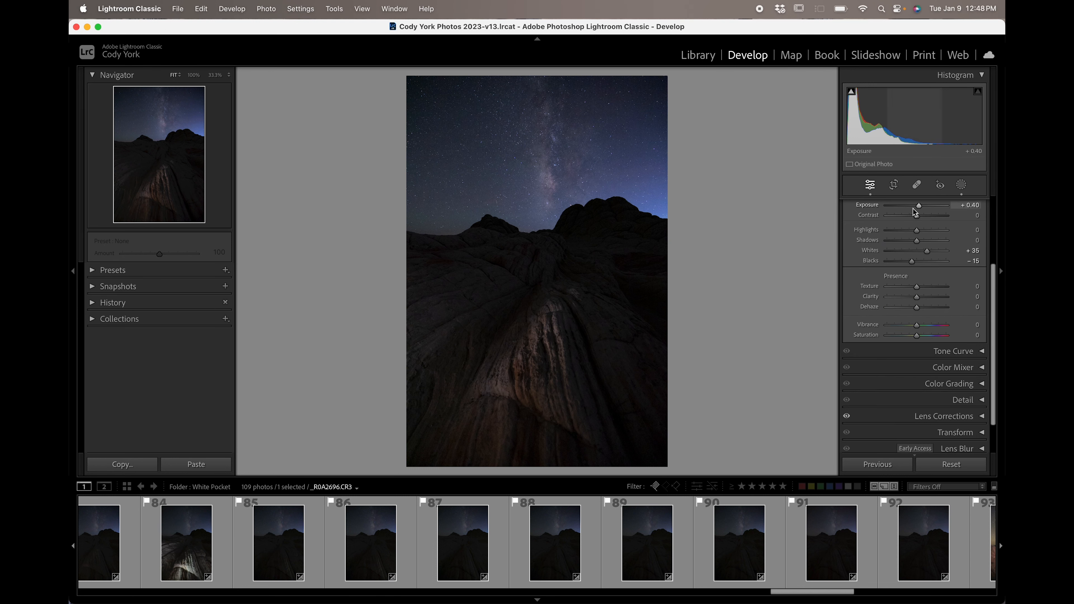
# Select the sequence of Milky Way frames 77 through 92 in the filmstrip.
pyautogui.hscroll(-4, 355, 541)
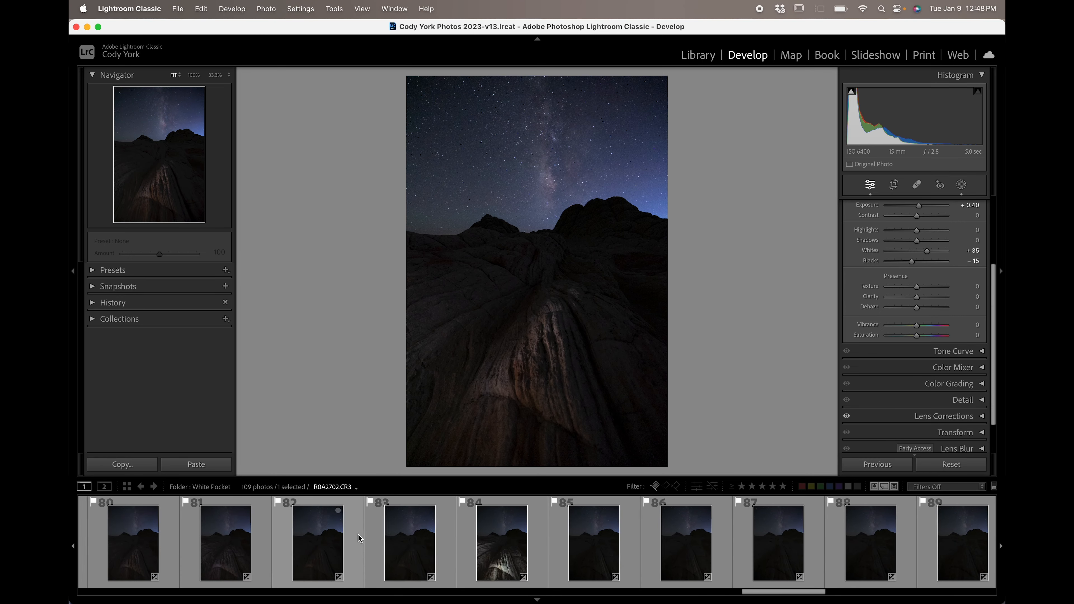
pyautogui.hscroll(-3, 358, 538)
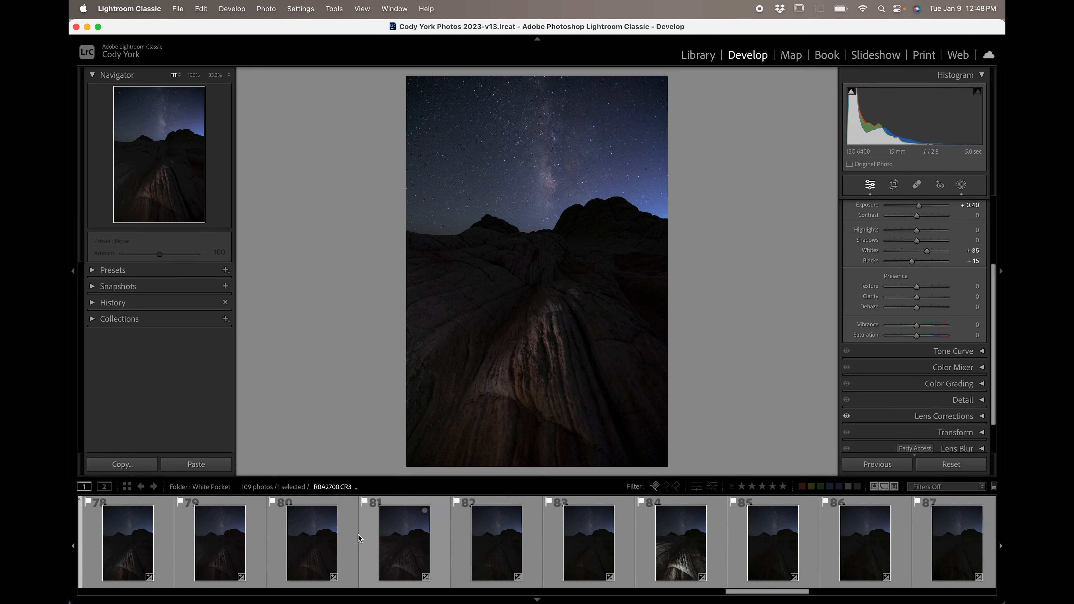
pyautogui.hscroll(-6, 359, 538)
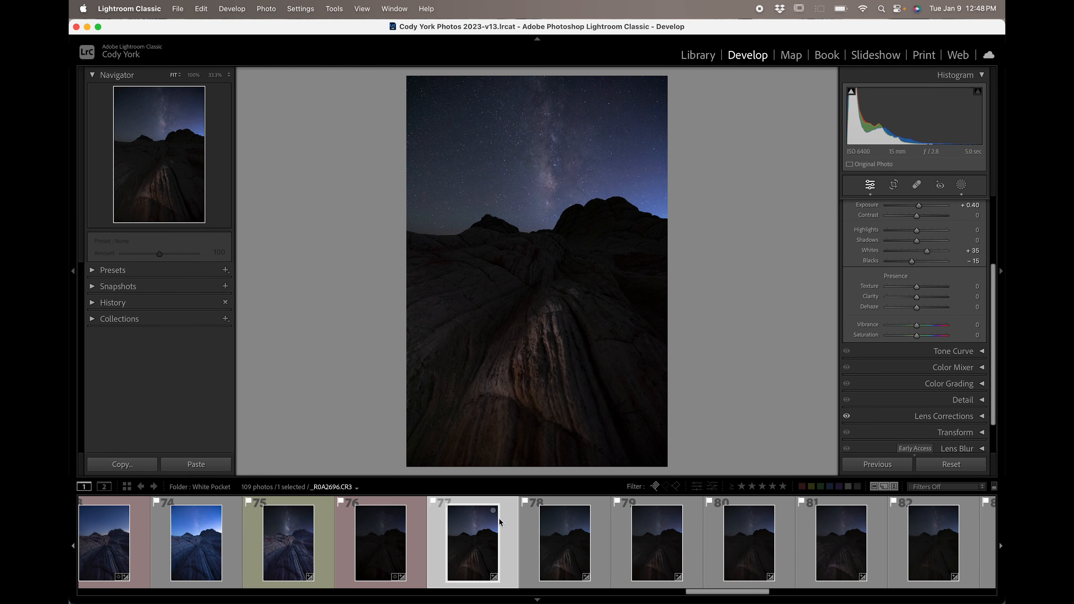
pyautogui.hscroll(5, 613, 544)
pyautogui.hscroll(-2, 631, 545)
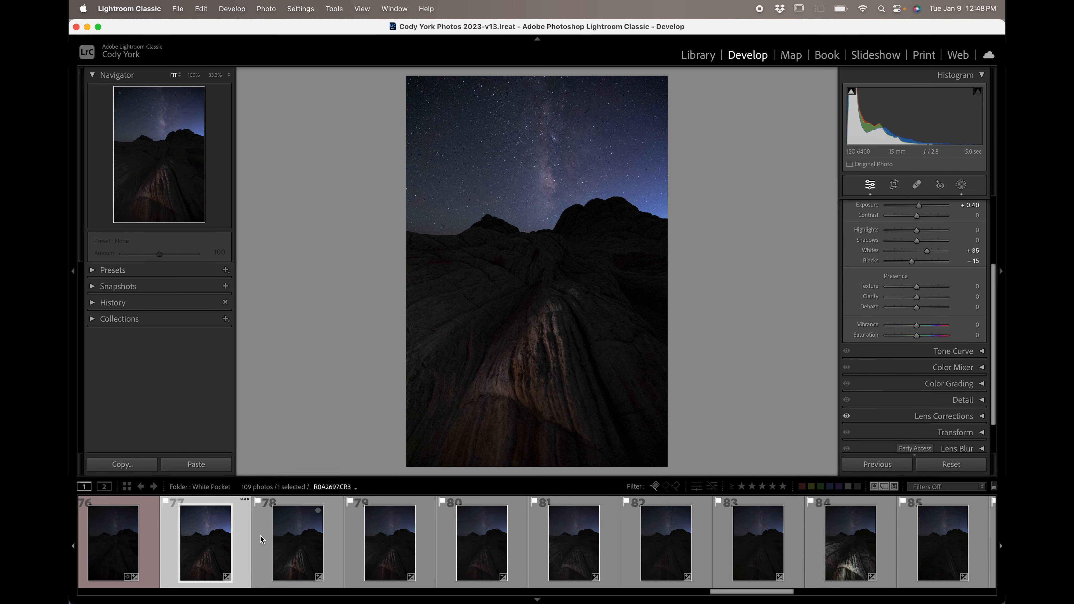
pyautogui.hscroll(9, 411, 548)
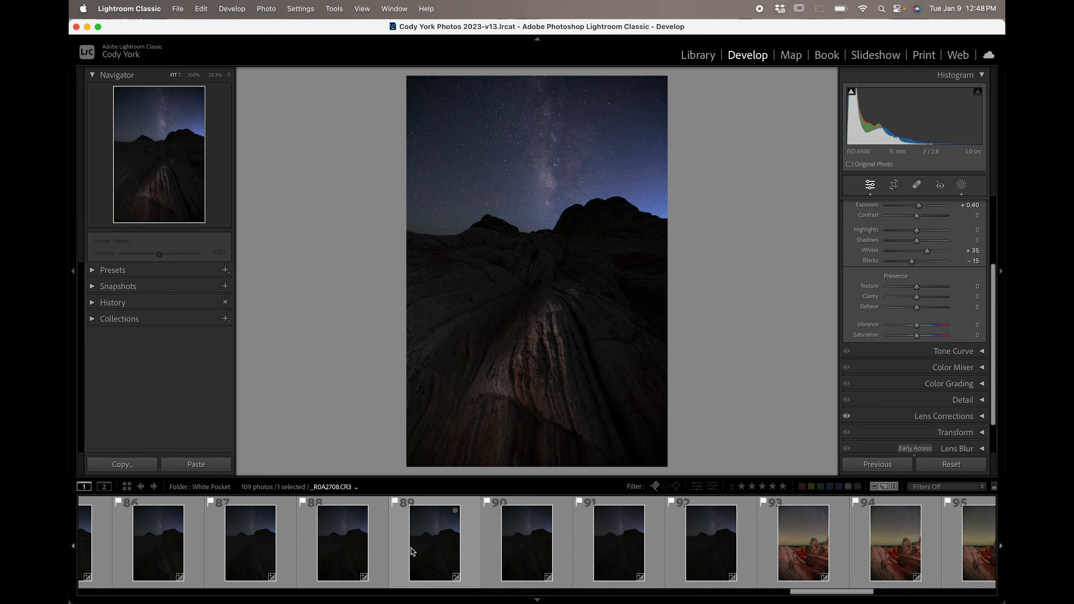
pyautogui.keyDown('shift'); pyautogui.click(681, 534); pyautogui.keyUp('shift')
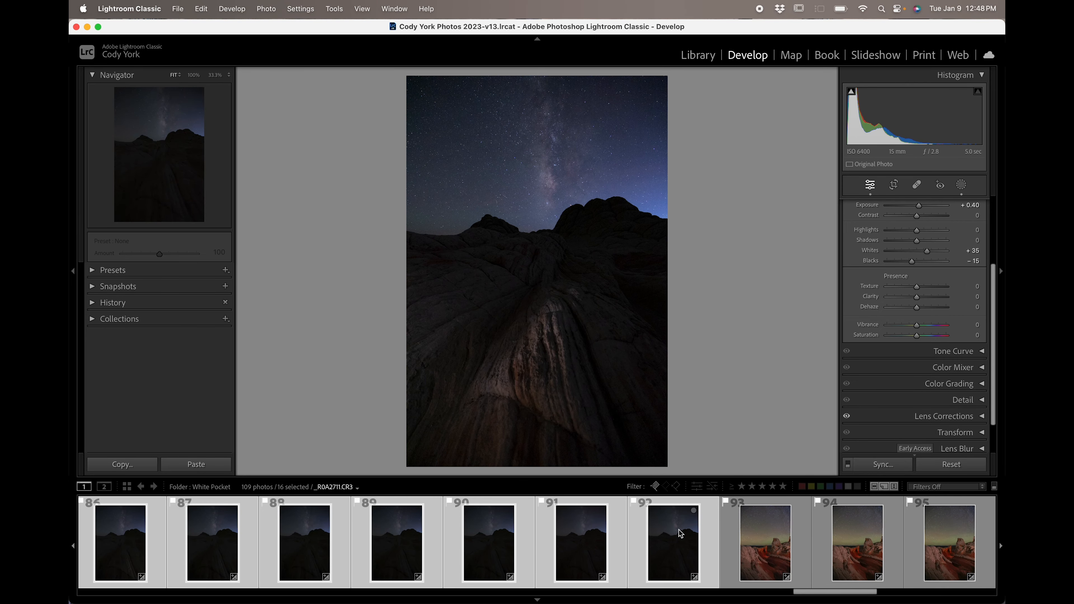
# Synchronize all develop settings, with every option checked, from the edited photo to the selected frames.
pyautogui.click(883, 464)
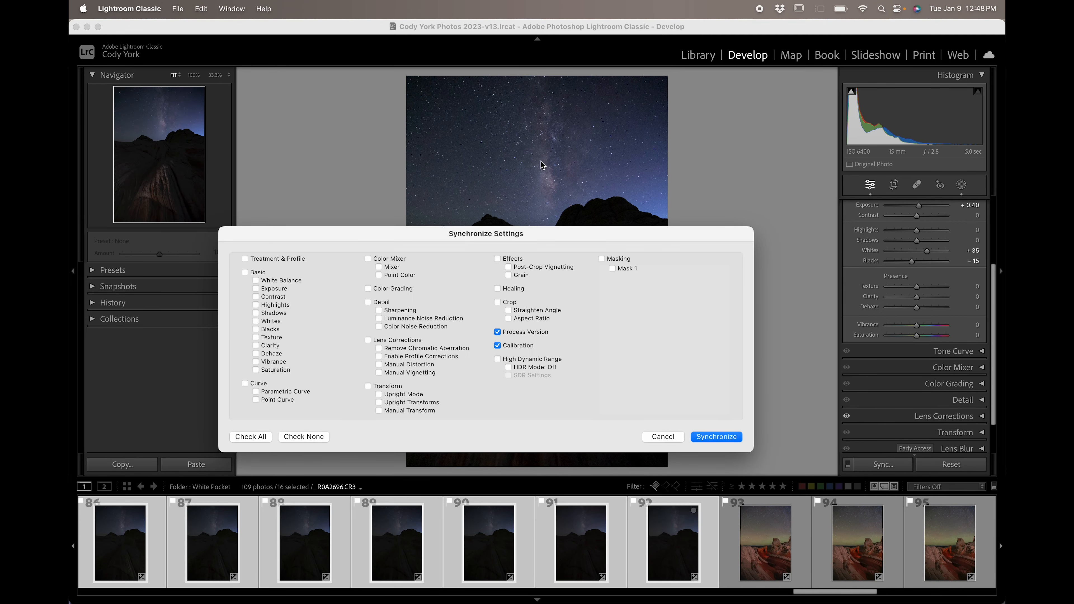
pyautogui.click(262, 438)
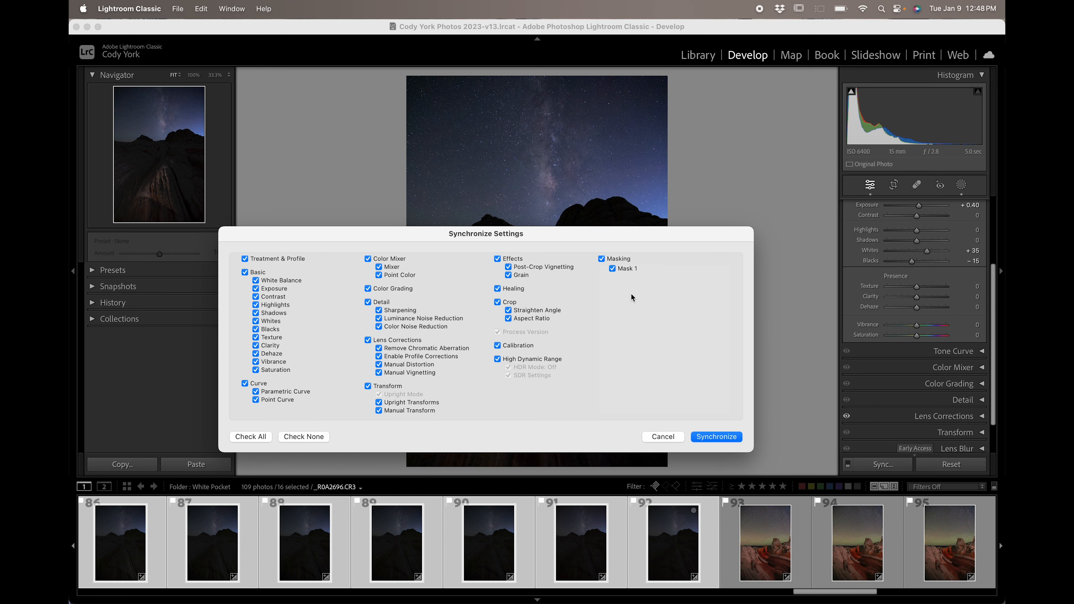
pyautogui.click(727, 439)
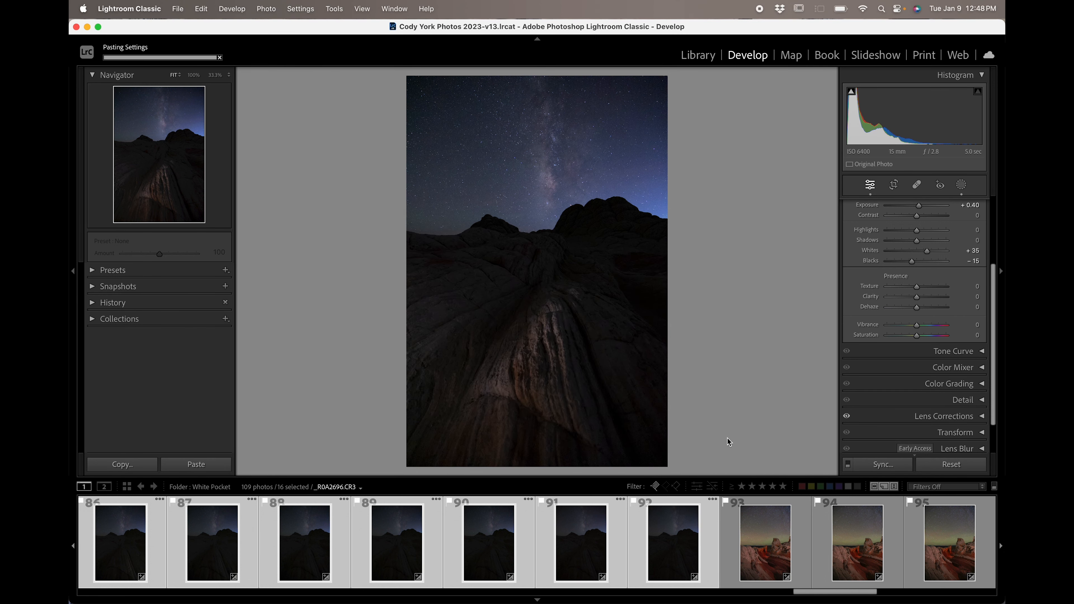
# Browse the synced frames in the filmstrip one by one to check the applied edits.
pyautogui.hscroll(-10, 405, 537)
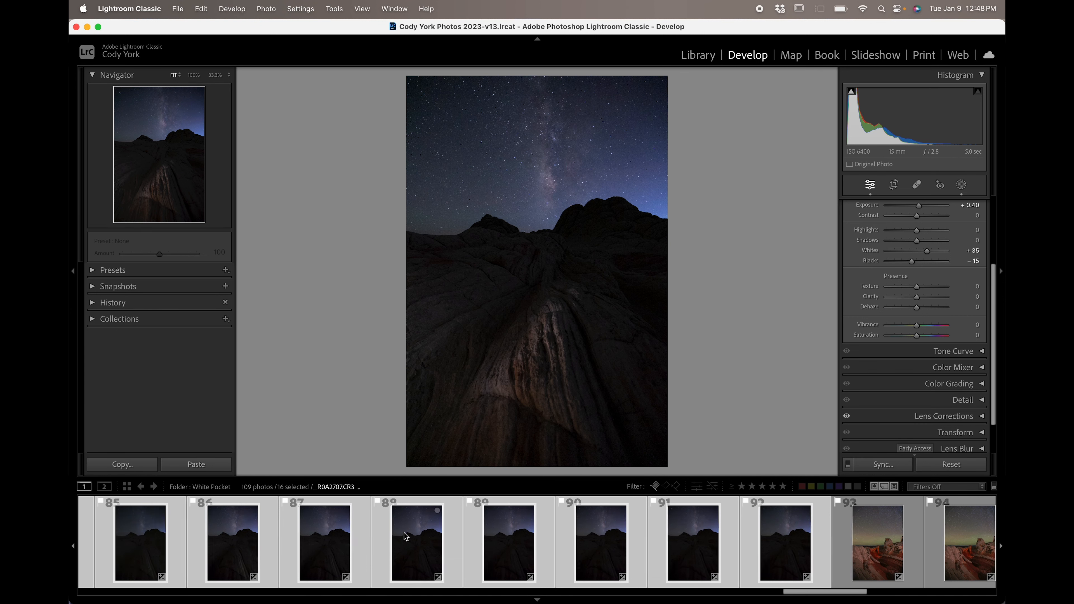
pyautogui.hscroll(2, 406, 536)
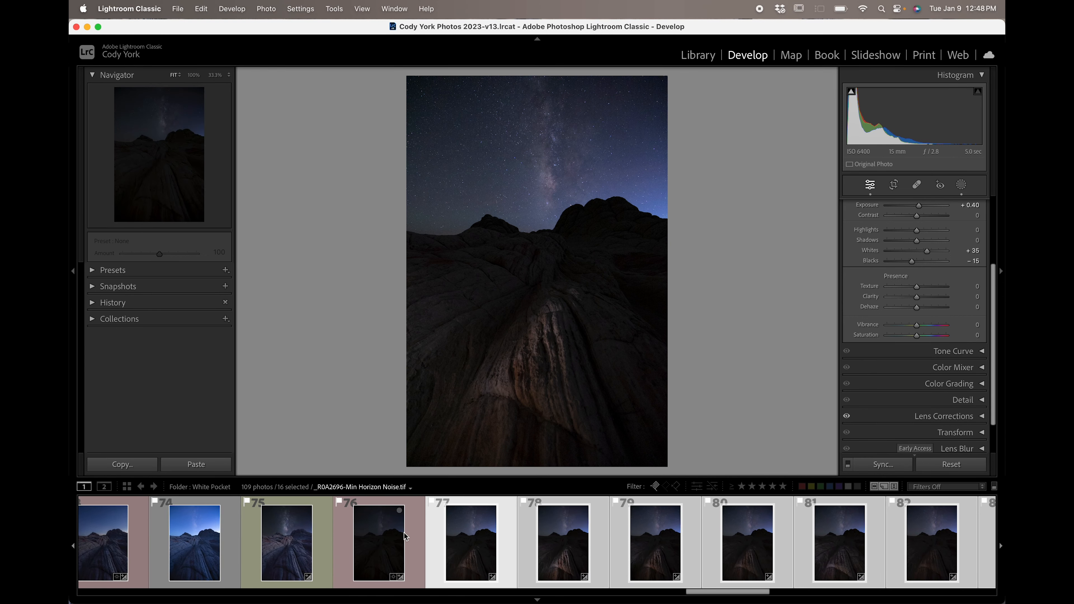
pyautogui.click(511, 532)
pyautogui.hscroll(2, 512, 533)
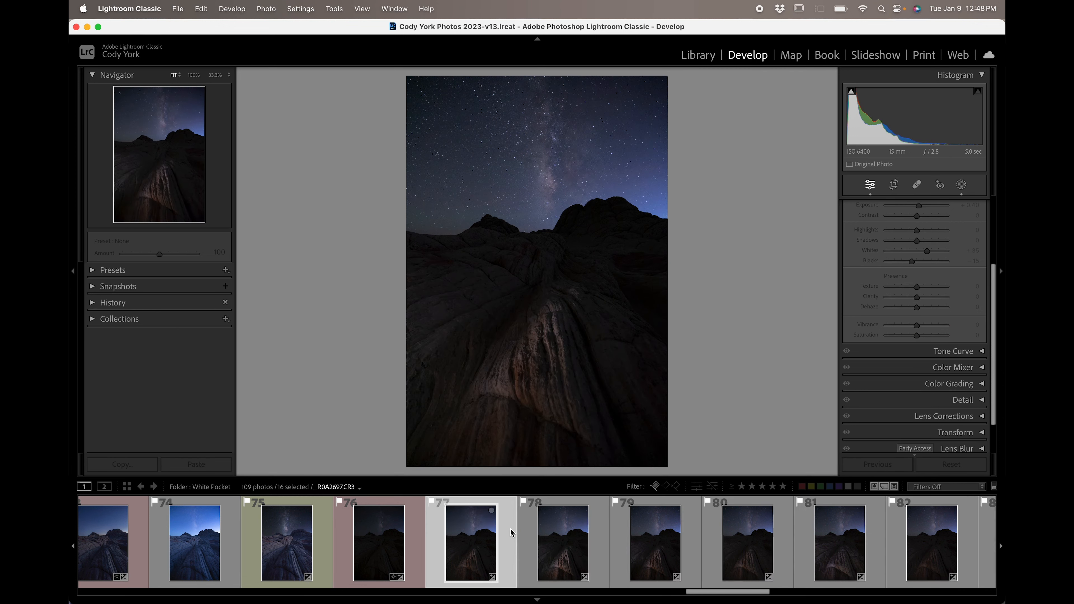
pyautogui.hscroll(1, 511, 532)
pyautogui.click(511, 532)
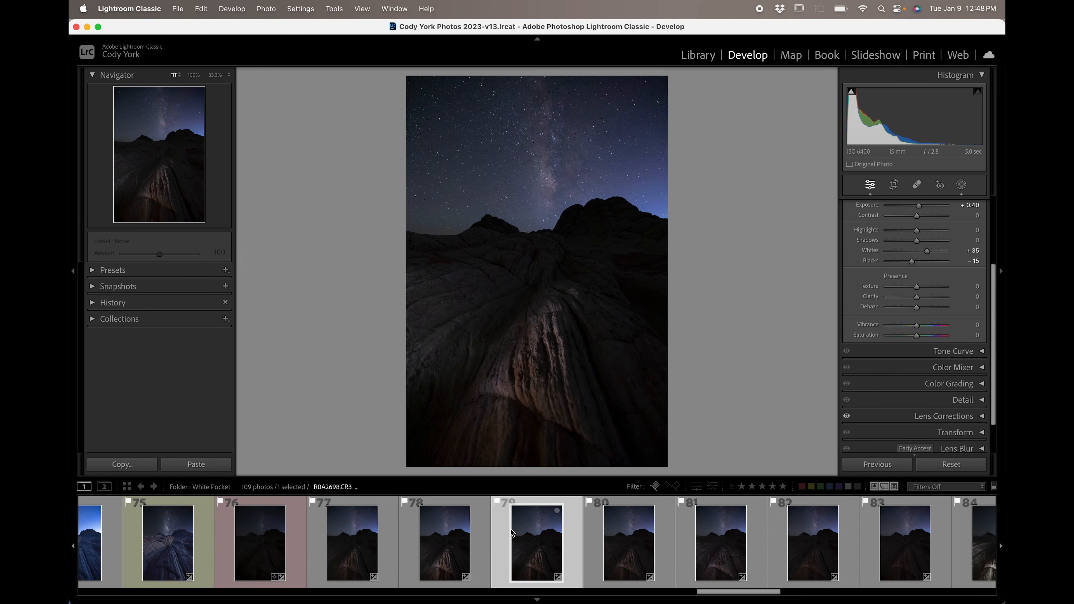
pyautogui.press('Right')
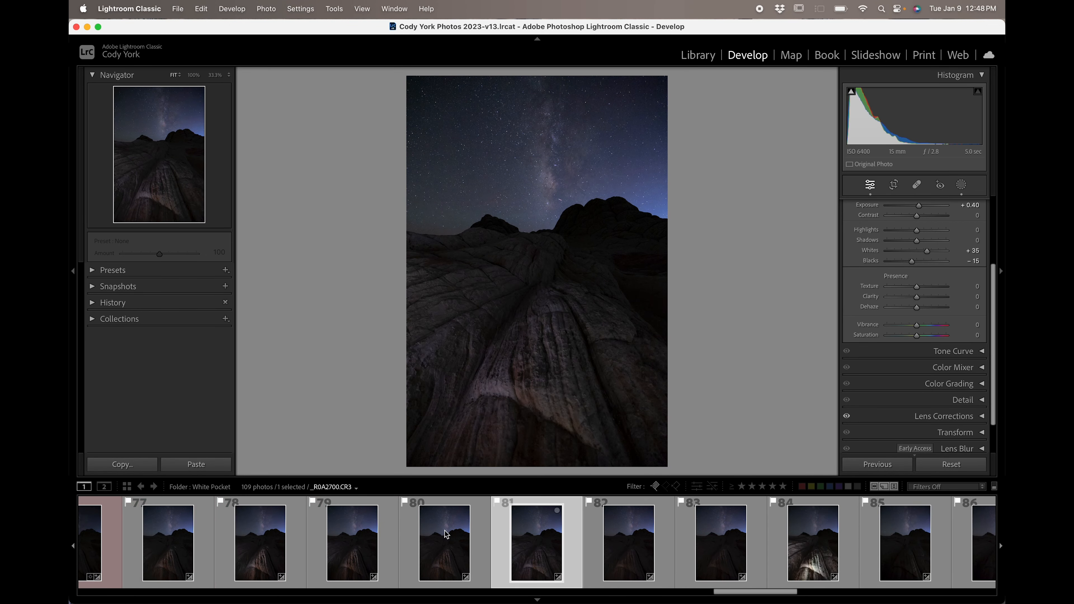
# Reselect frames 77 through 92 as a range in the filmstrip.
pyautogui.hscroll(-2, 407, 544)
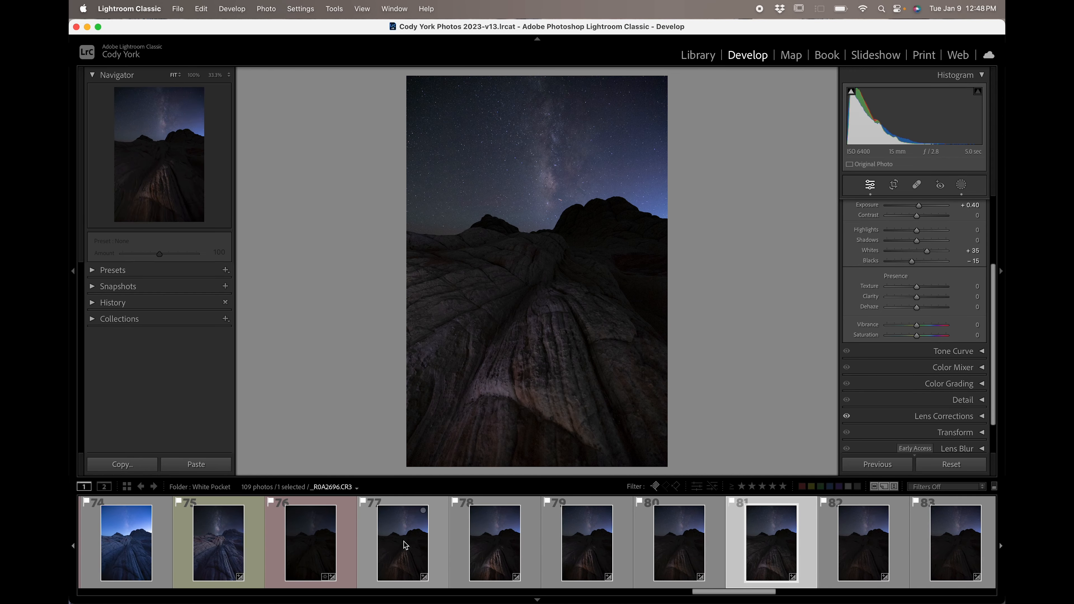
pyautogui.click(407, 544)
pyautogui.hscroll(14, 640, 541)
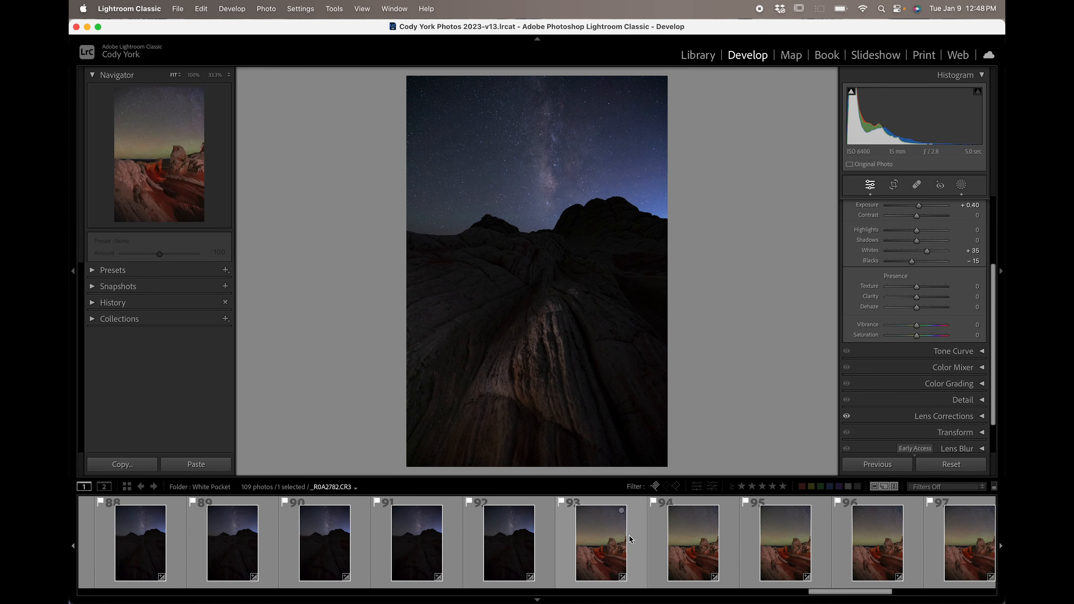
pyautogui.keyDown('shift'); pyautogui.click(509, 538); pyautogui.keyUp('shift')
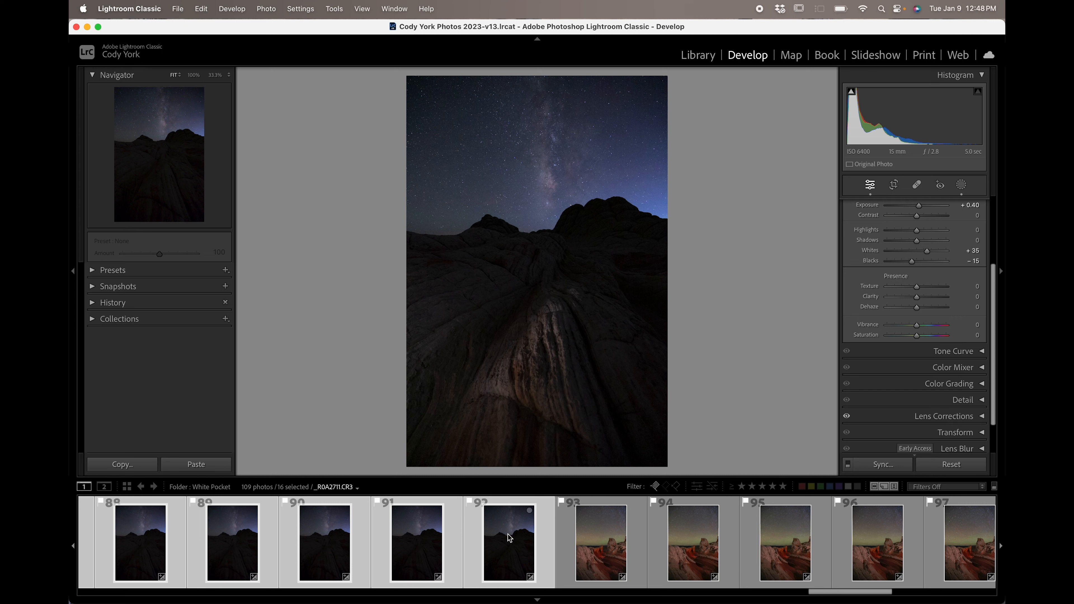
pyautogui.rightClick(510, 538)
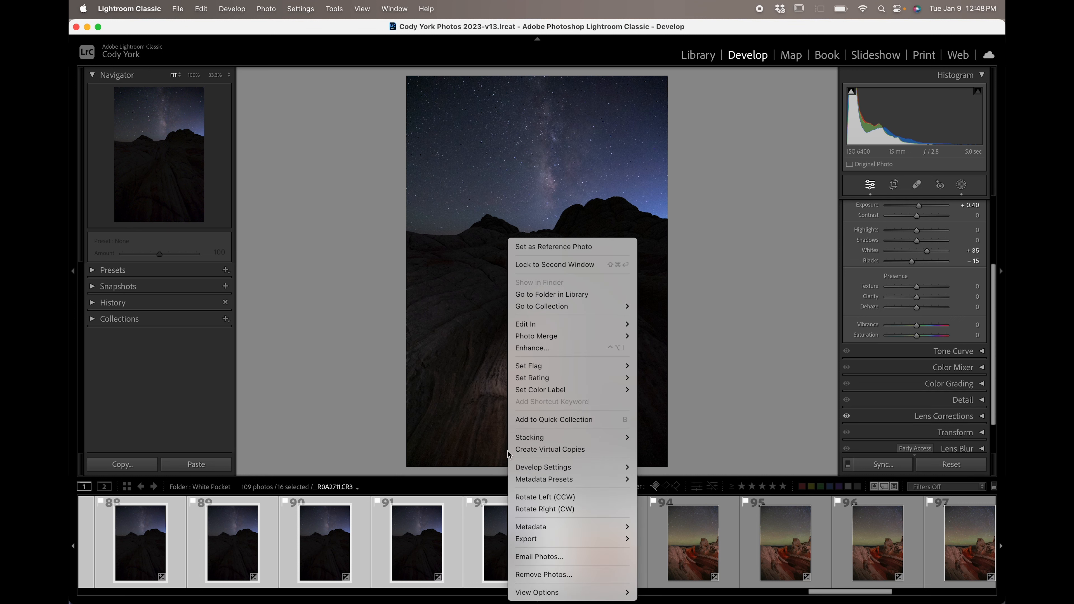
pyautogui.moveTo(548, 326)
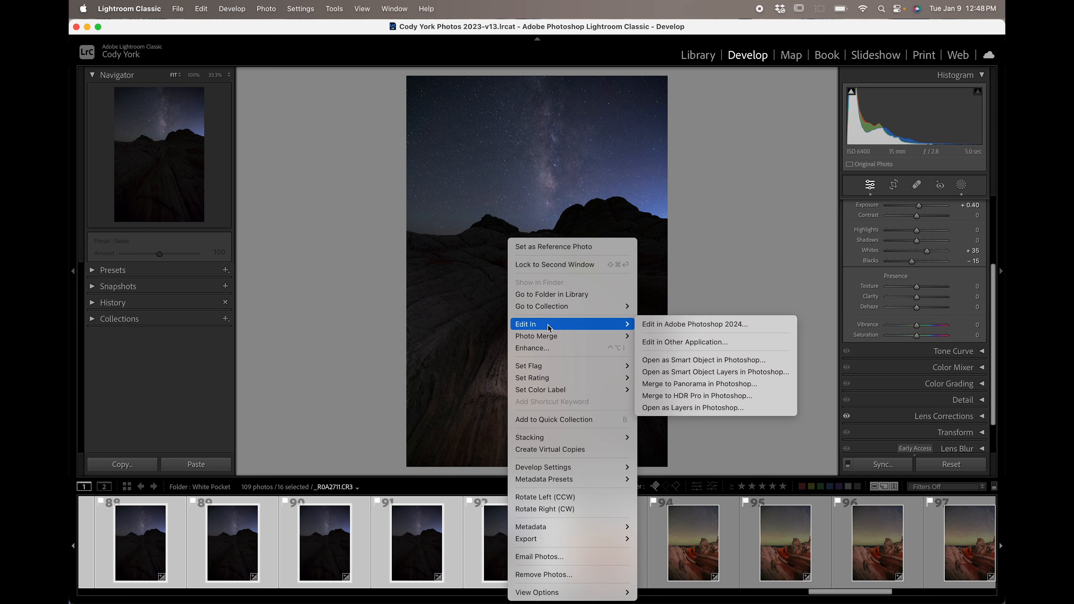
pyautogui.click(221, 422)
# Open the Export dialog for the selected frames and name the export subfolder Sky Stack.
pyautogui.rightClick(520, 543)
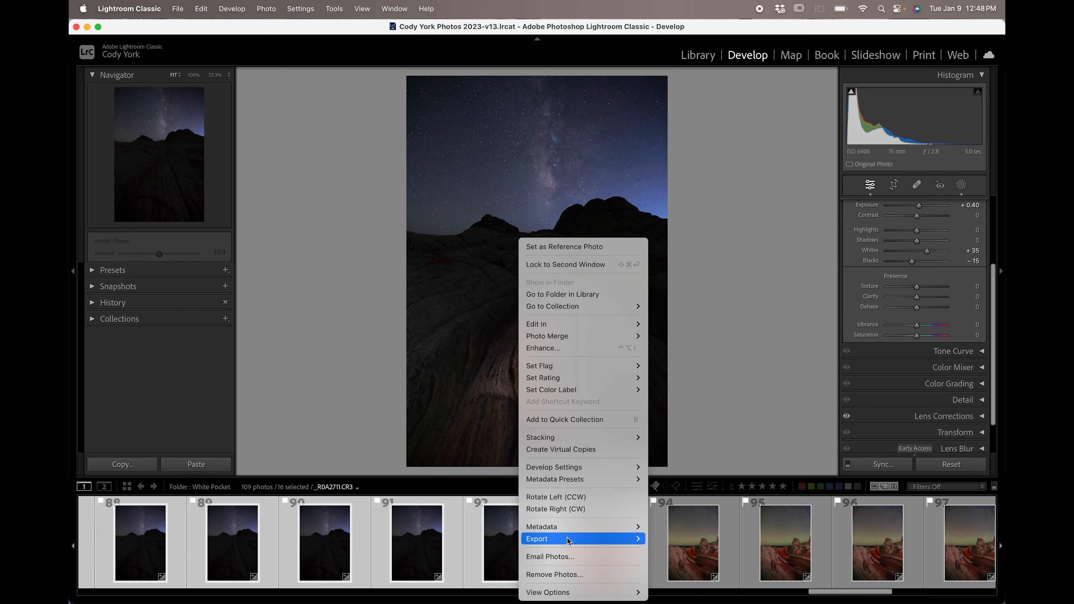
pyautogui.moveTo(549, 539)
pyautogui.click(679, 503)
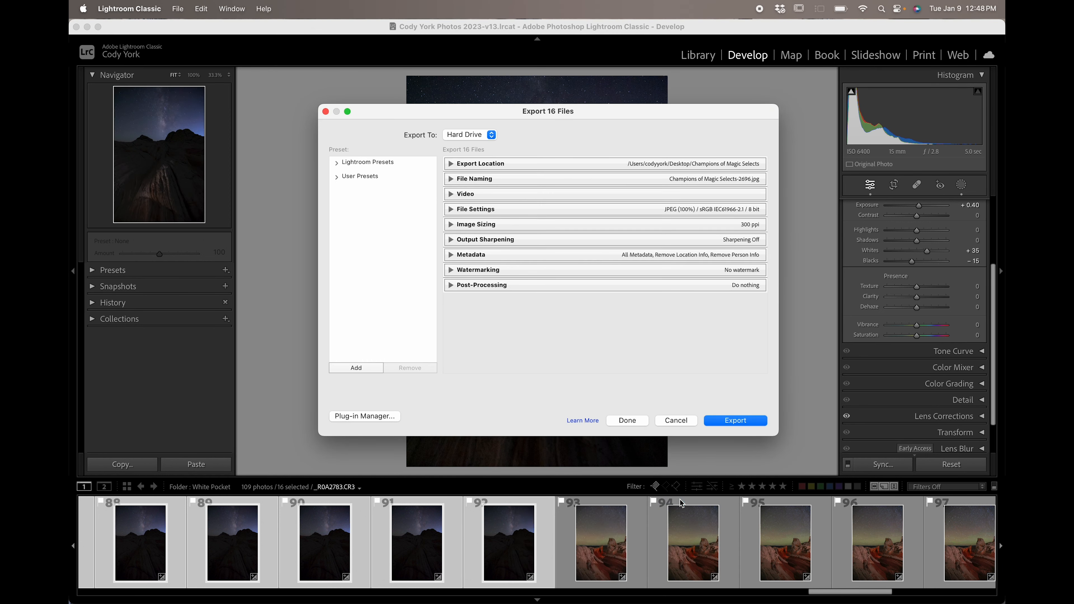
pyautogui.click(671, 164)
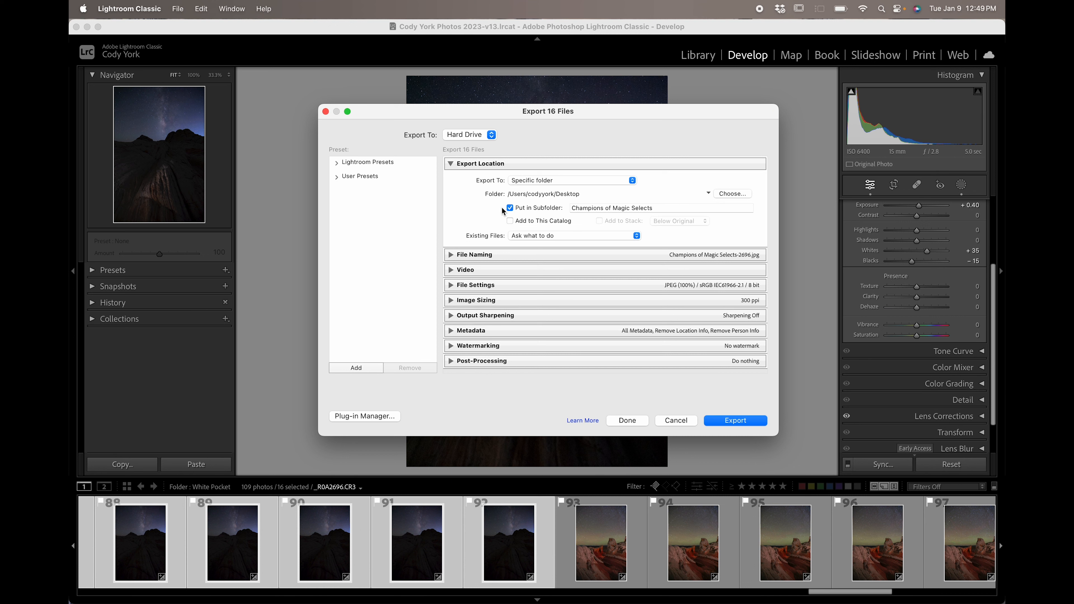
pyautogui.click(603, 207)
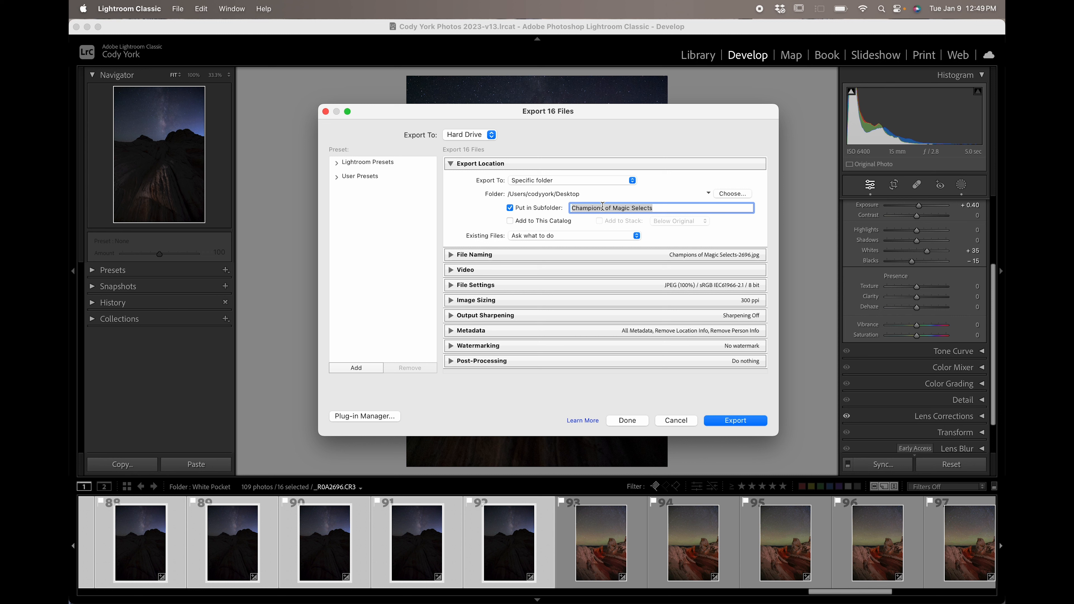
pyautogui.write('Sky Sta')
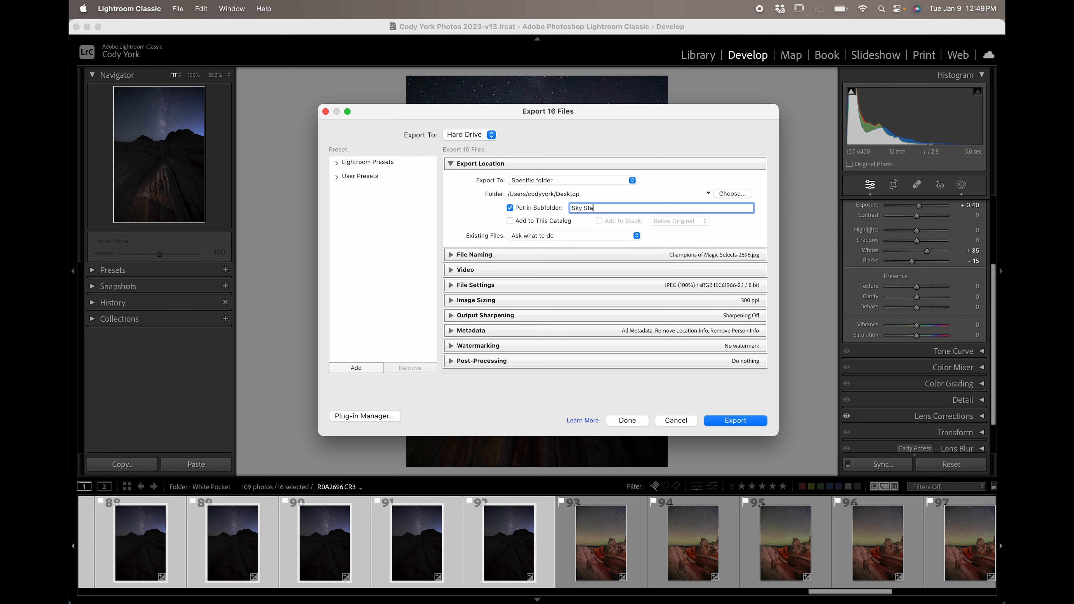
pyautogui.write('ck')
pyautogui.click(693, 163)
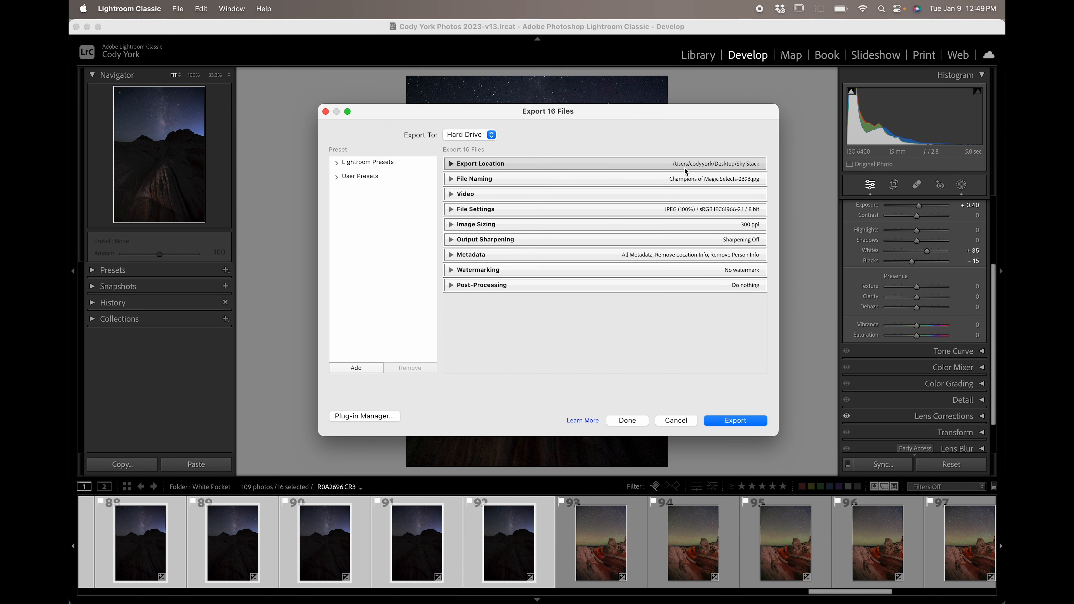
# Set the export file naming to use the original Filename.
pyautogui.click(686, 178)
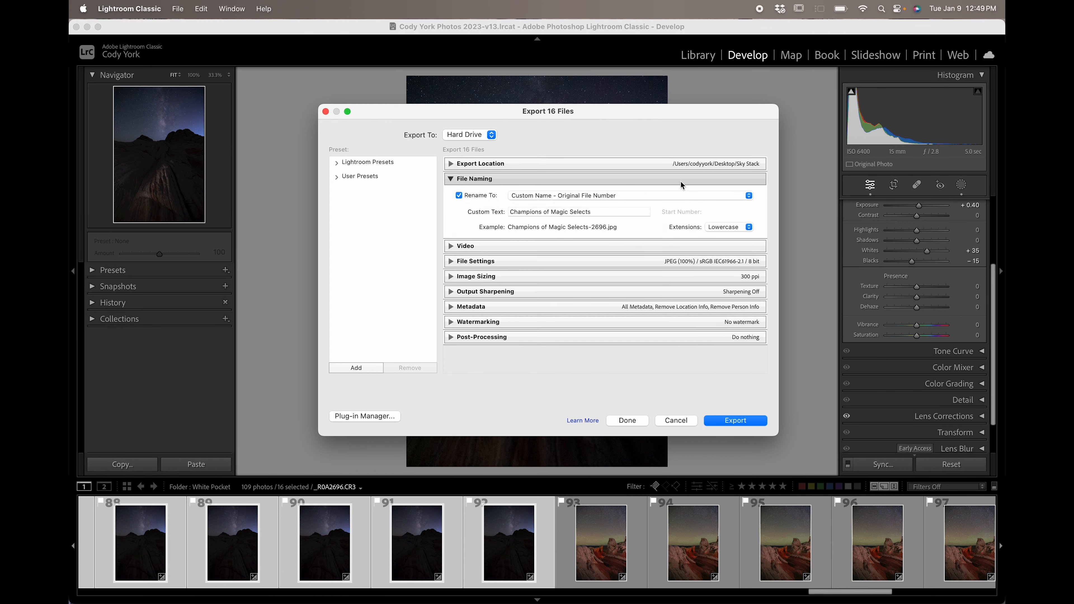
pyautogui.click(571, 196)
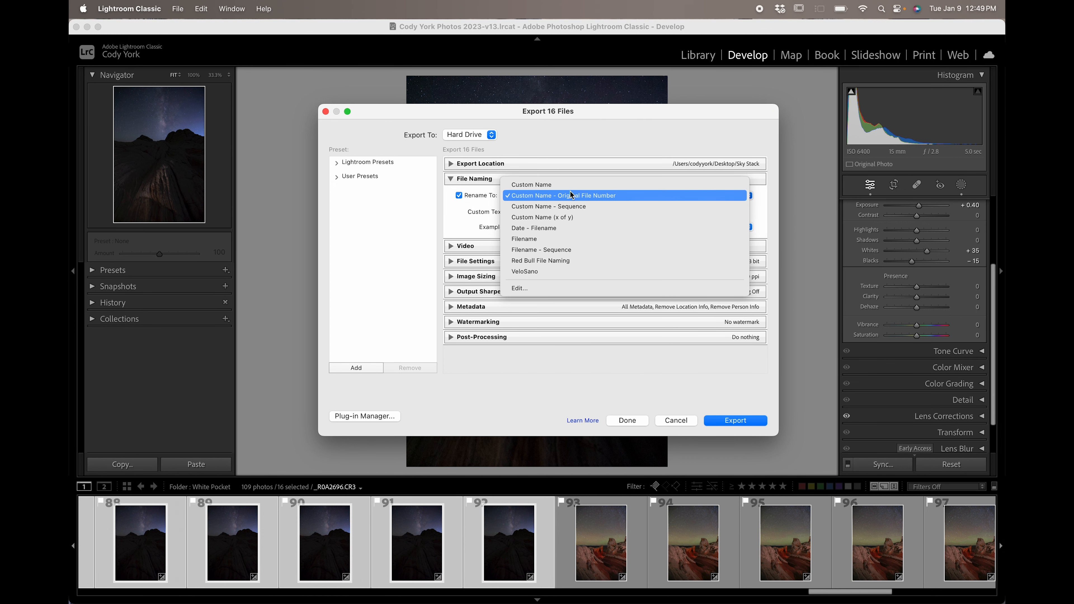
pyautogui.click(560, 239)
pyautogui.click(578, 178)
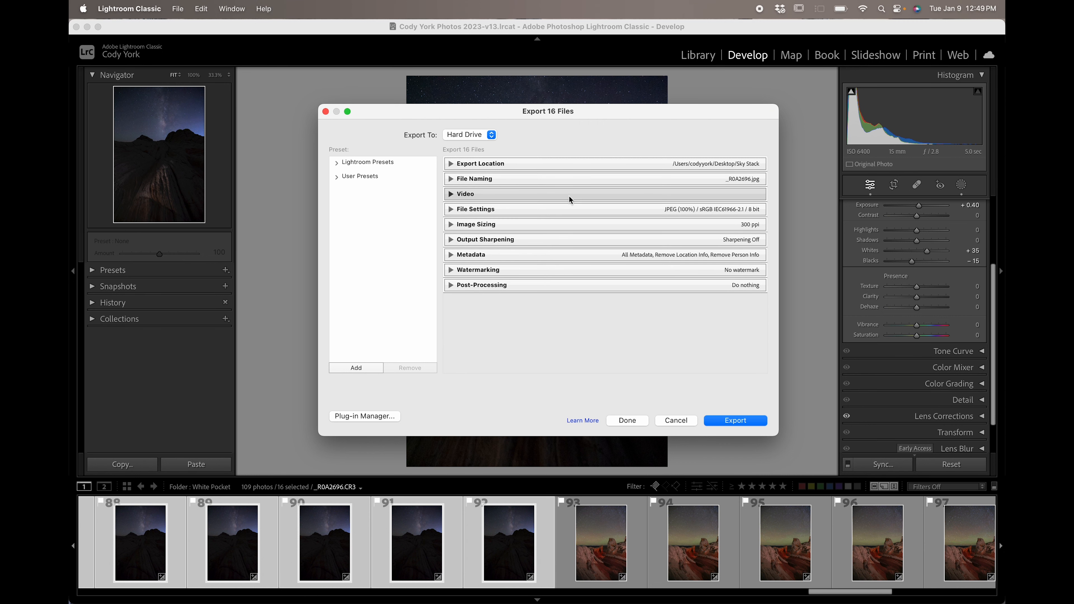
# Set the export file format to TIFF with 16 bits per component.
pyautogui.click(574, 207)
pyautogui.click(564, 226)
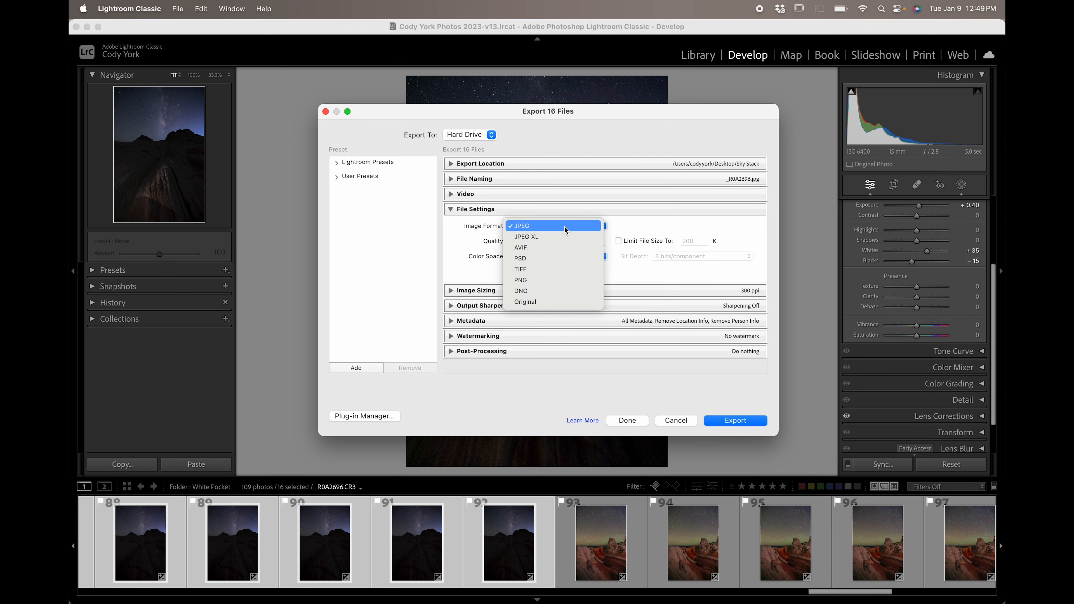
pyautogui.click(564, 269)
pyautogui.click(699, 256)
pyautogui.click(699, 267)
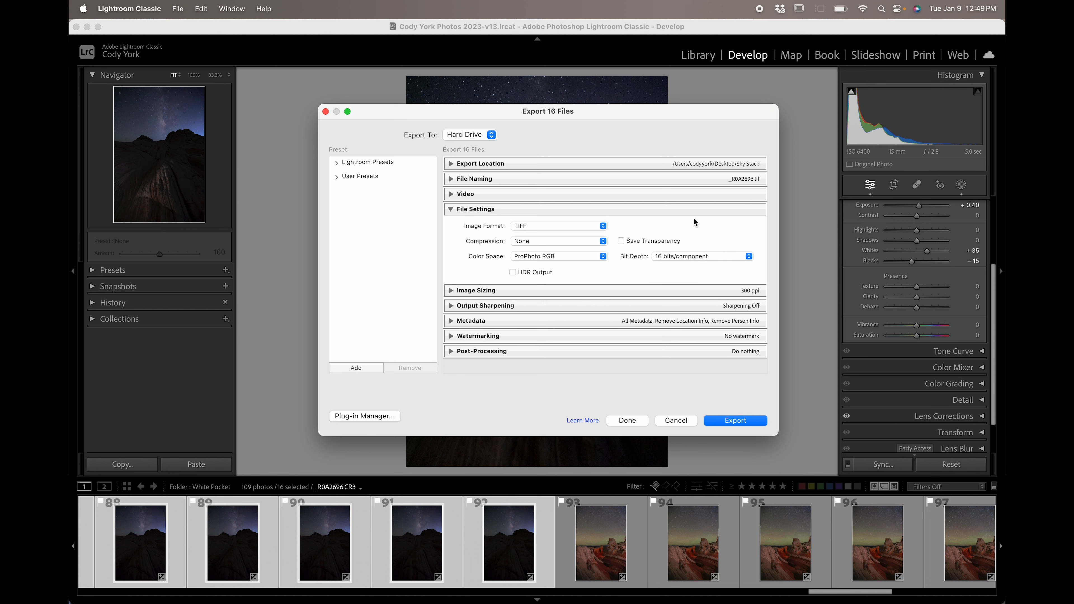
pyautogui.click(695, 209)
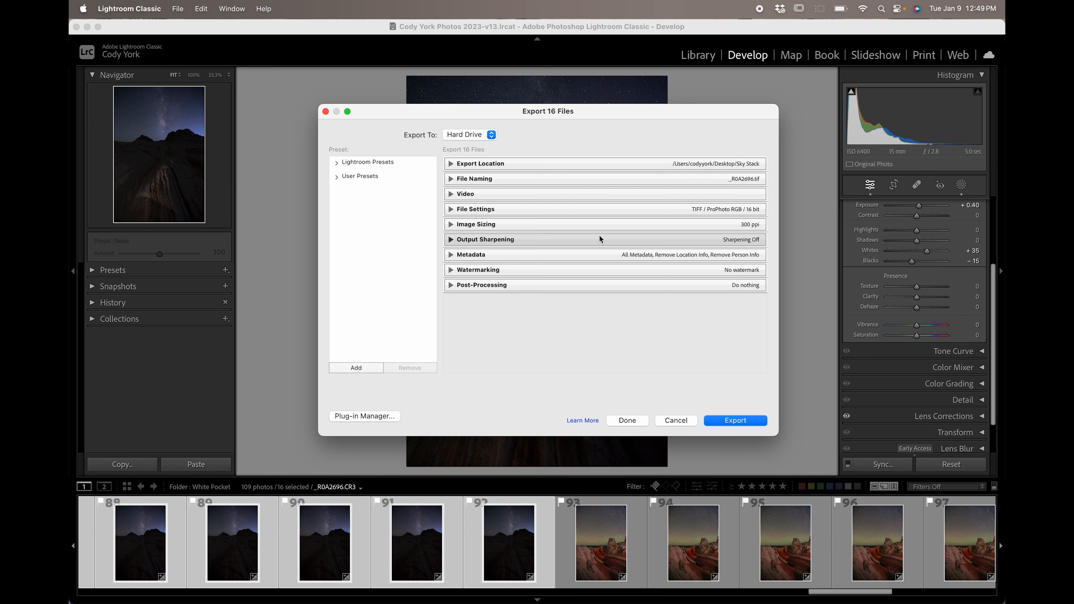
# Review the metadata settings and export the 16 selected frames.
pyautogui.click(634, 255)
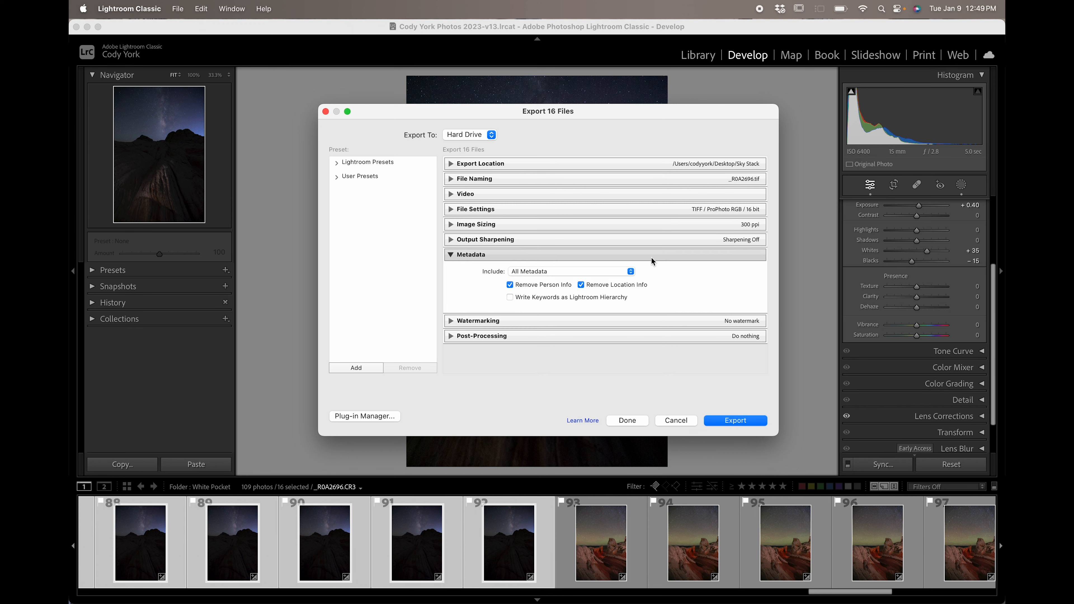
pyautogui.click(596, 255)
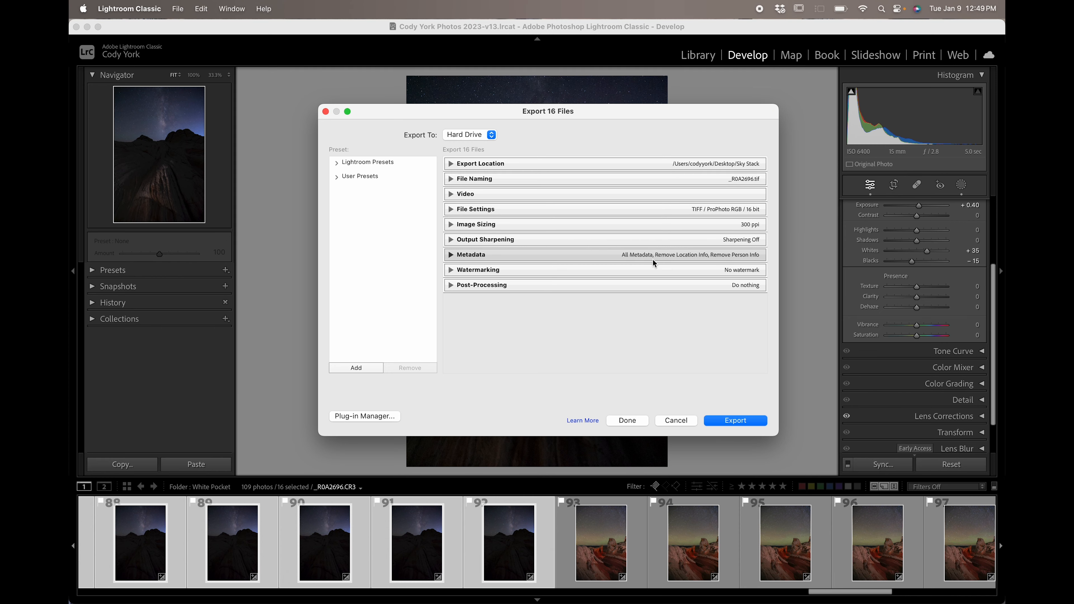
pyautogui.click(741, 423)
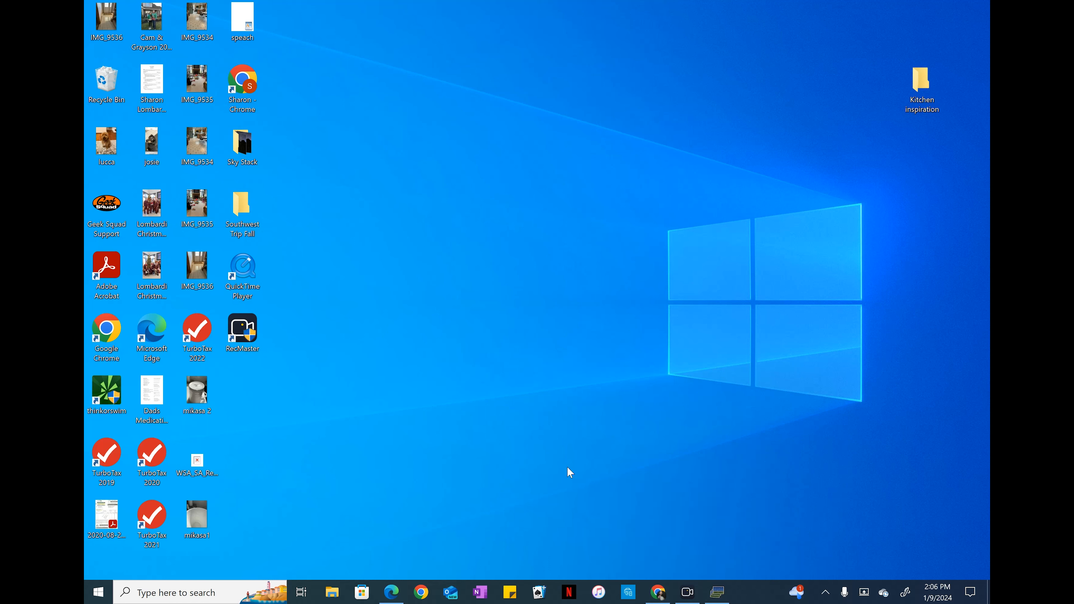
# Switch to Sequator and add all images from the Desktop's Sky Stack folder as star images.
pyautogui.click(717, 591)
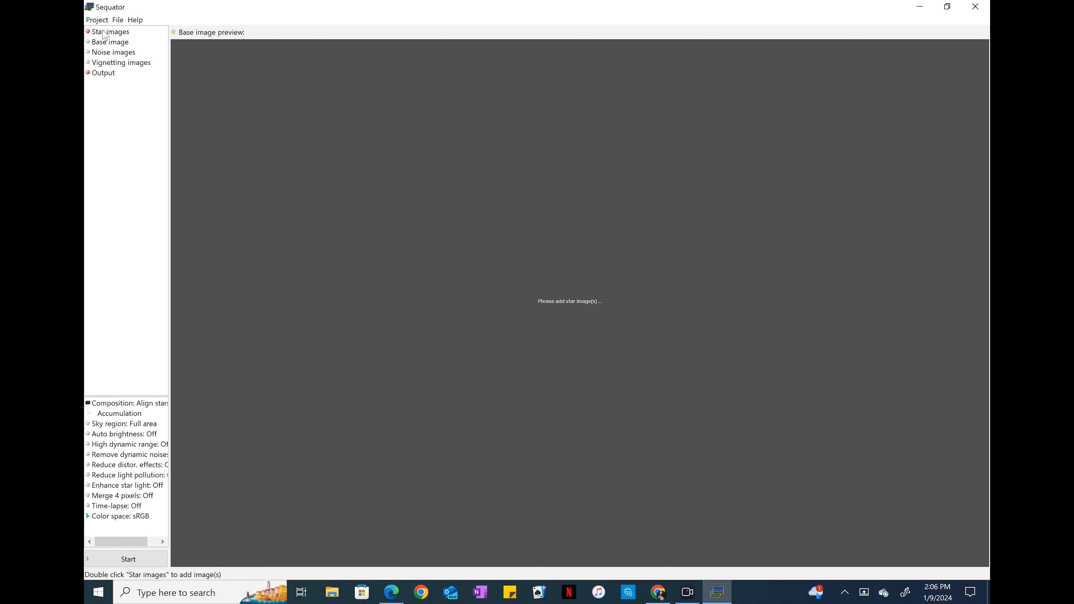
pyautogui.doubleClick(118, 33)
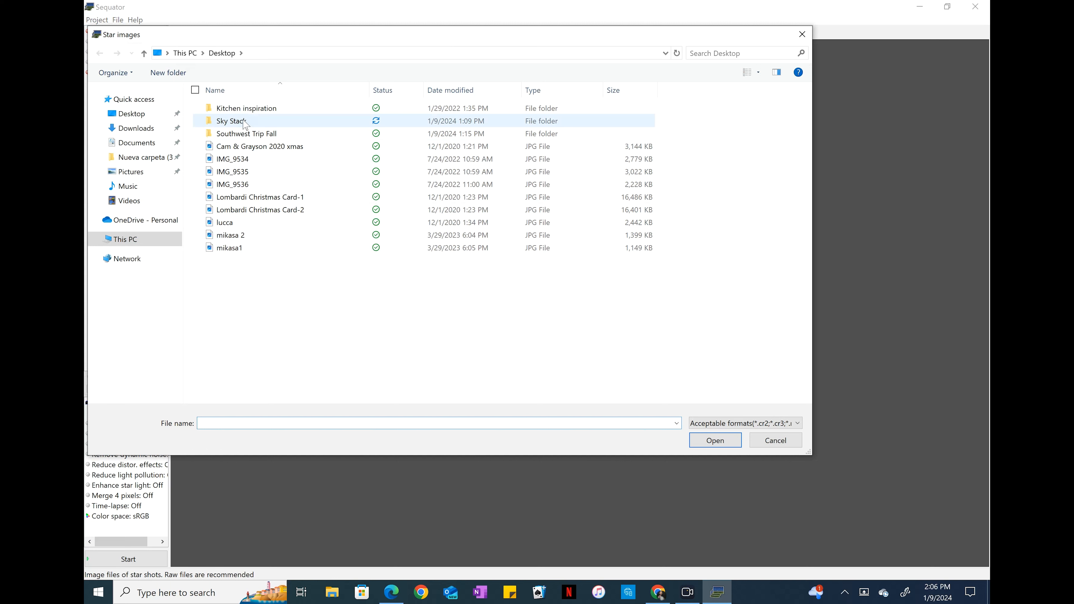
pyautogui.moveTo(245, 124)
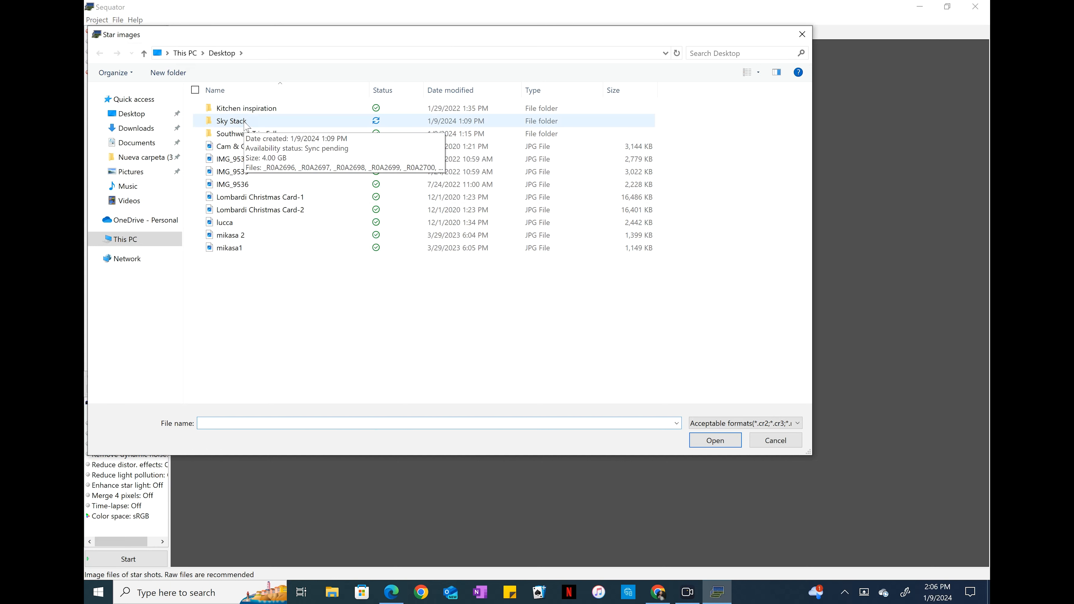
pyautogui.doubleClick(246, 123)
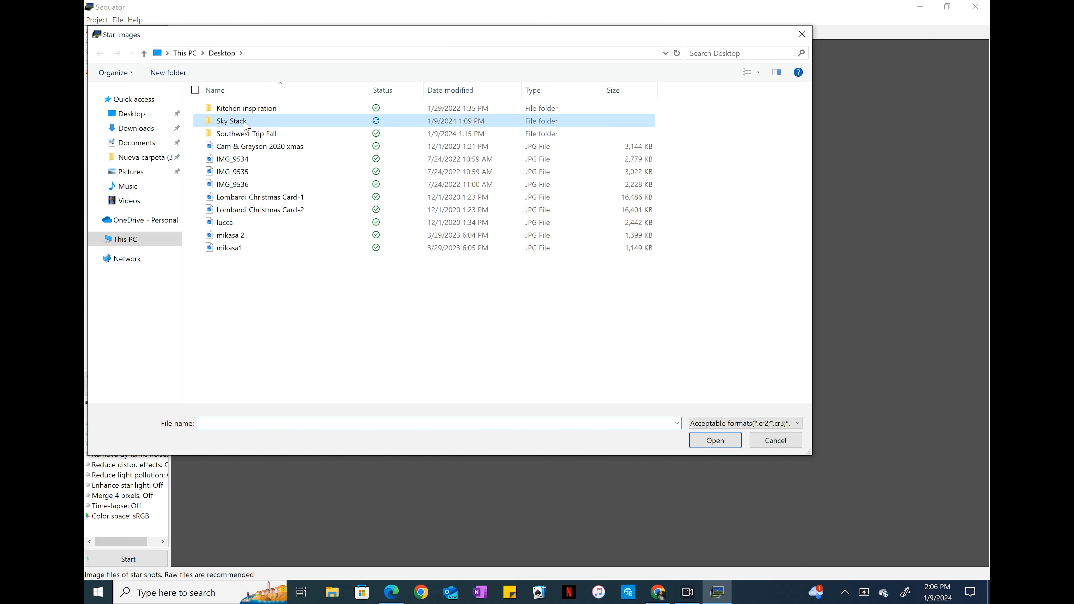
pyautogui.moveTo(251, 228)
pyautogui.hotkey('ctrl', 'a')
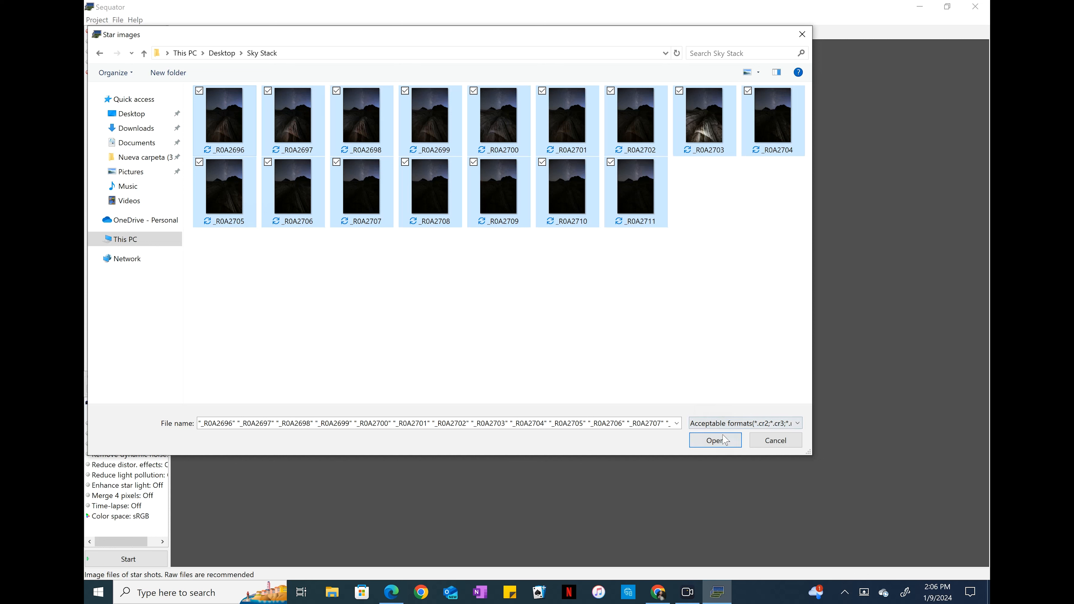
pyautogui.click(715, 440)
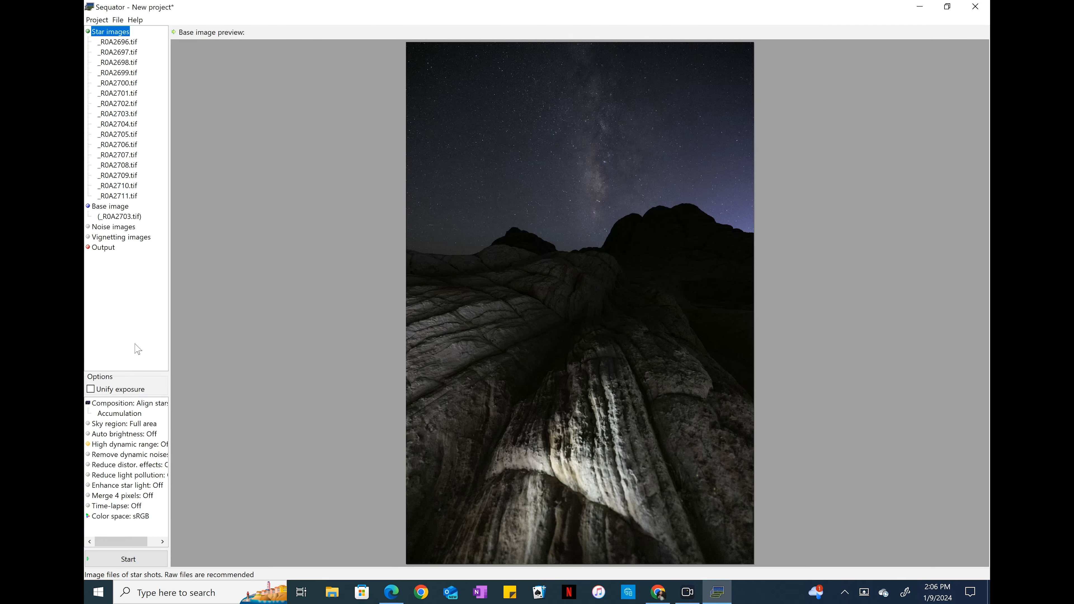
# Set the composition option to Freeze ground.
pyautogui.click(108, 405)
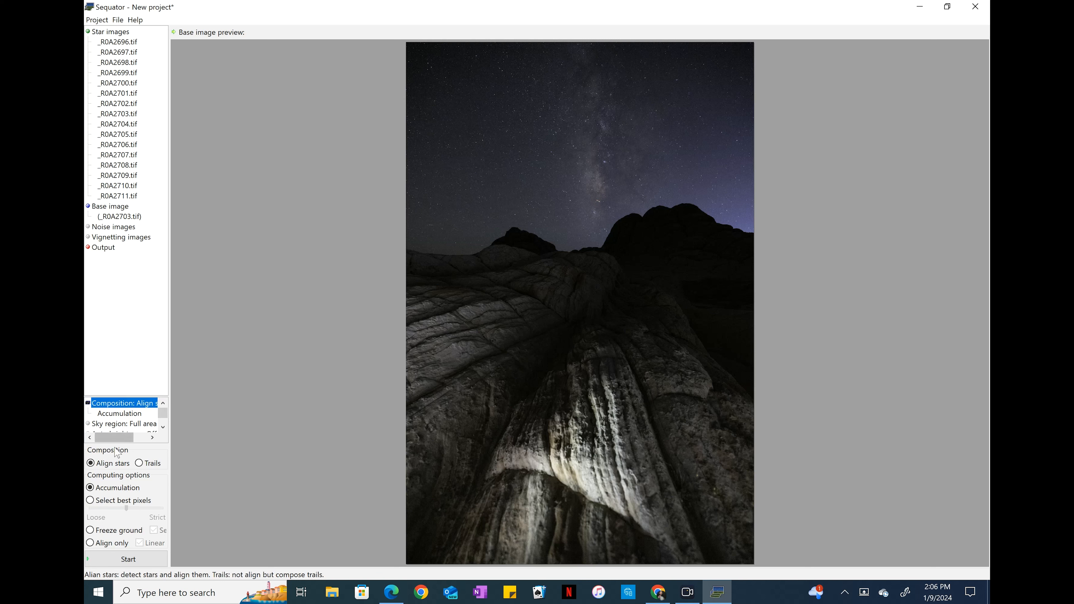
pyautogui.click(91, 531)
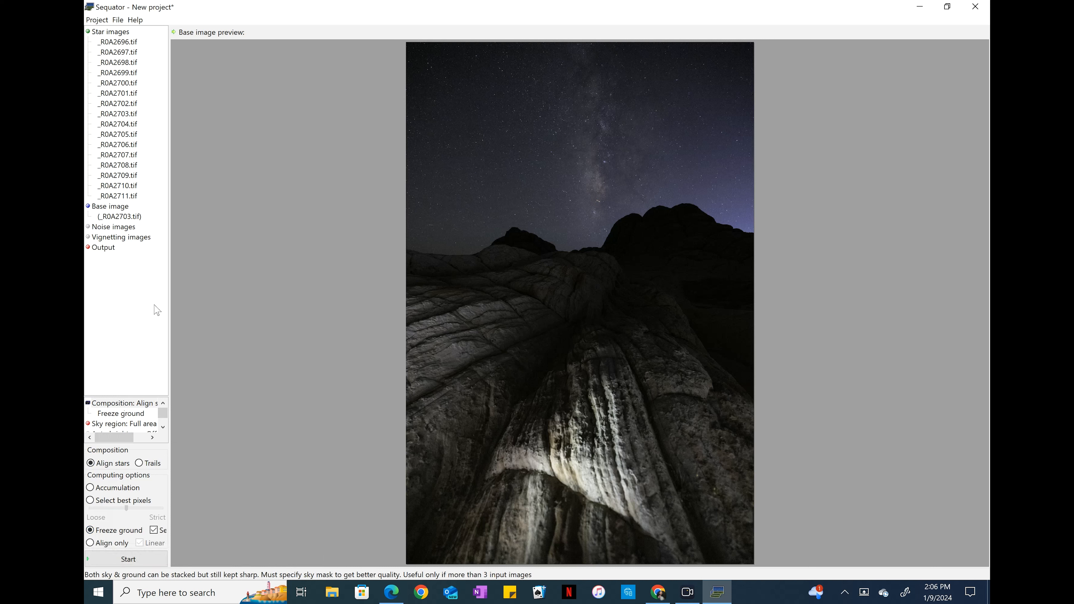
# Set the output file to White Pocket Milky Way Stack on the Desktop.
pyautogui.click(103, 248)
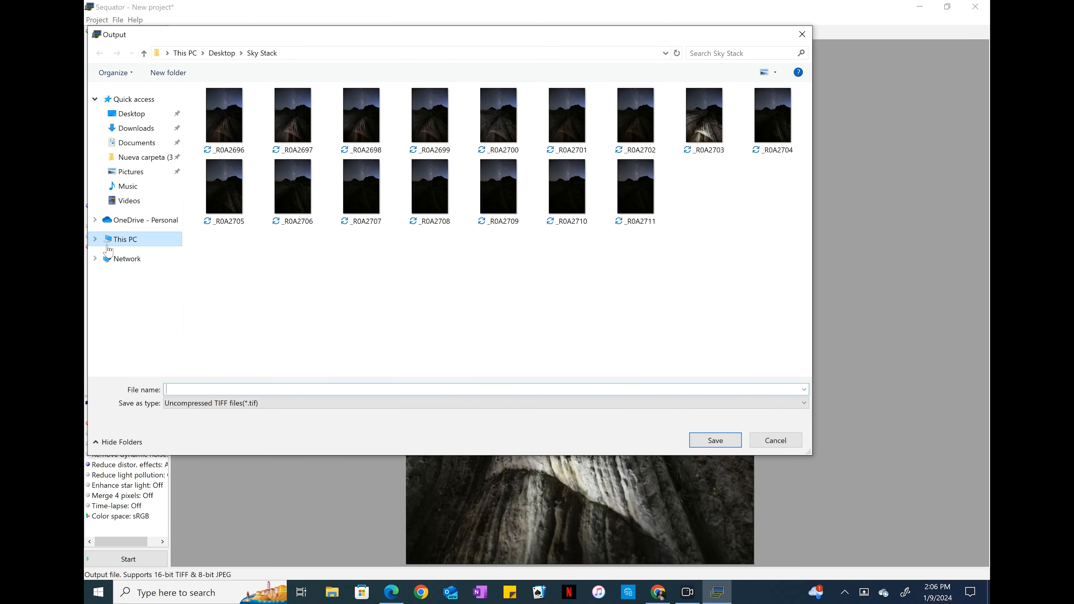
pyautogui.moveTo(346, 39); pyautogui.dragTo(425, 69)
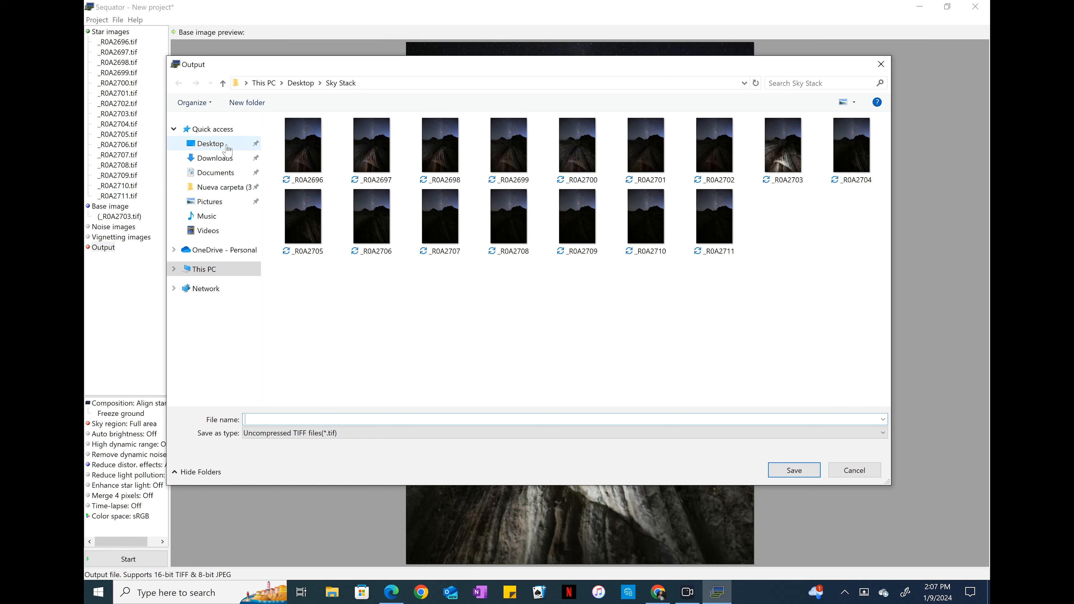
pyautogui.click(211, 144)
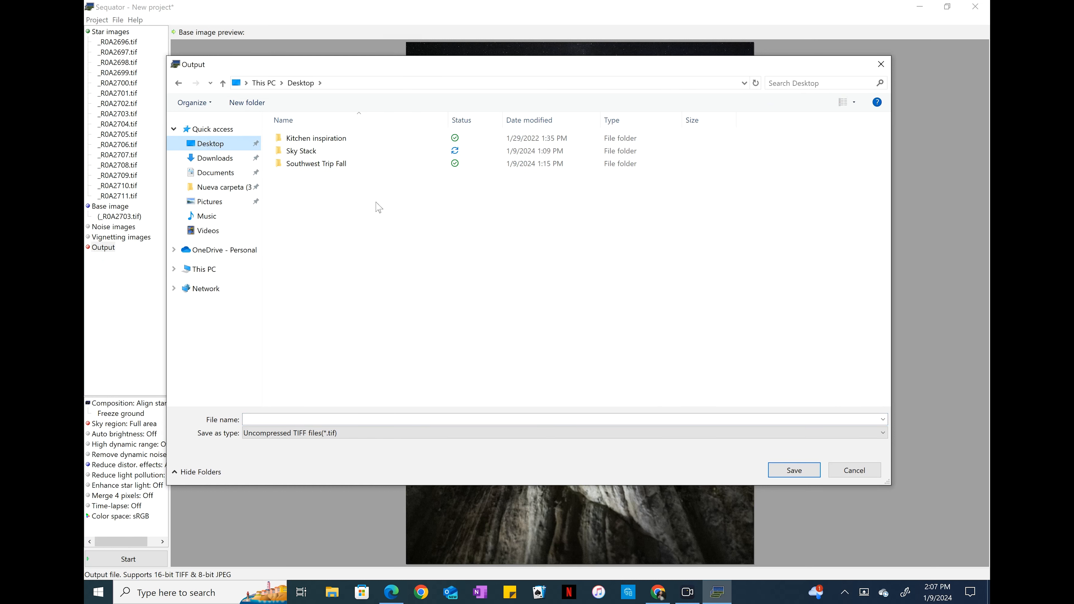
pyautogui.click(304, 169)
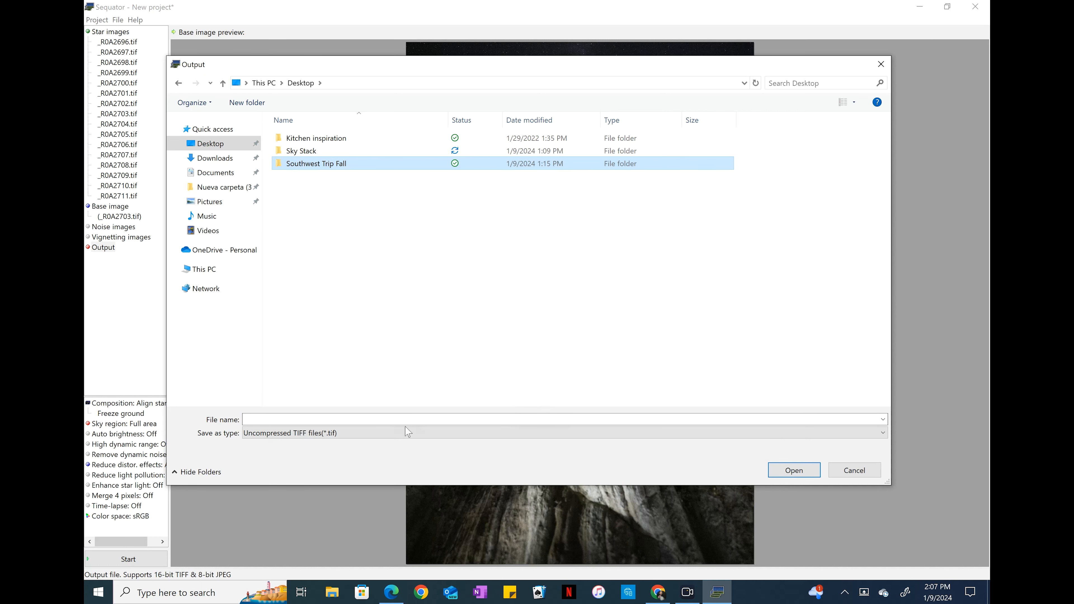
pyautogui.click(353, 418)
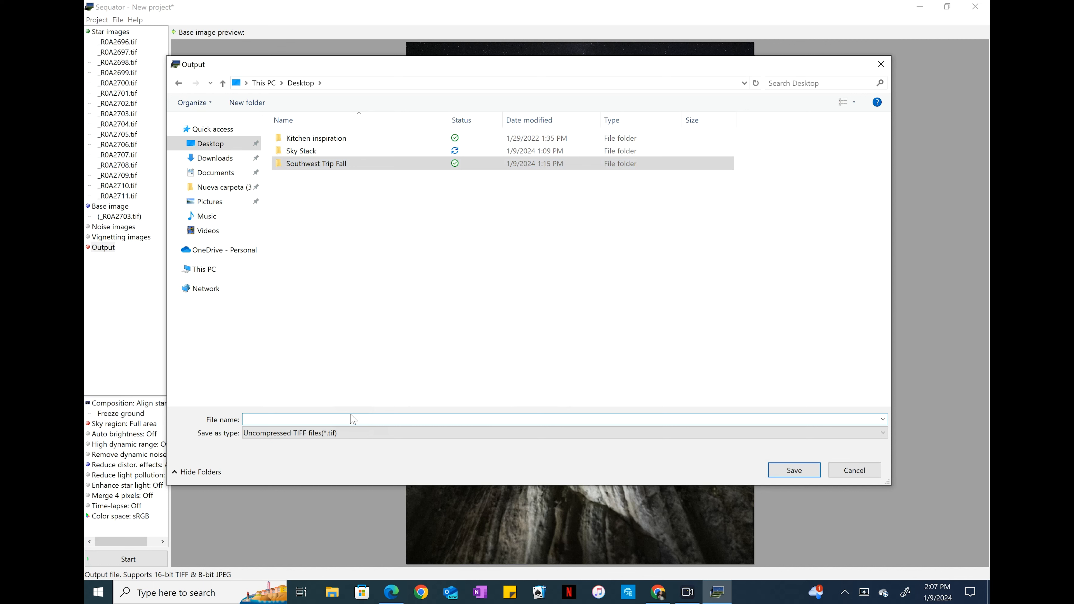
pyautogui.write('White Pocket Milky Way Stack')
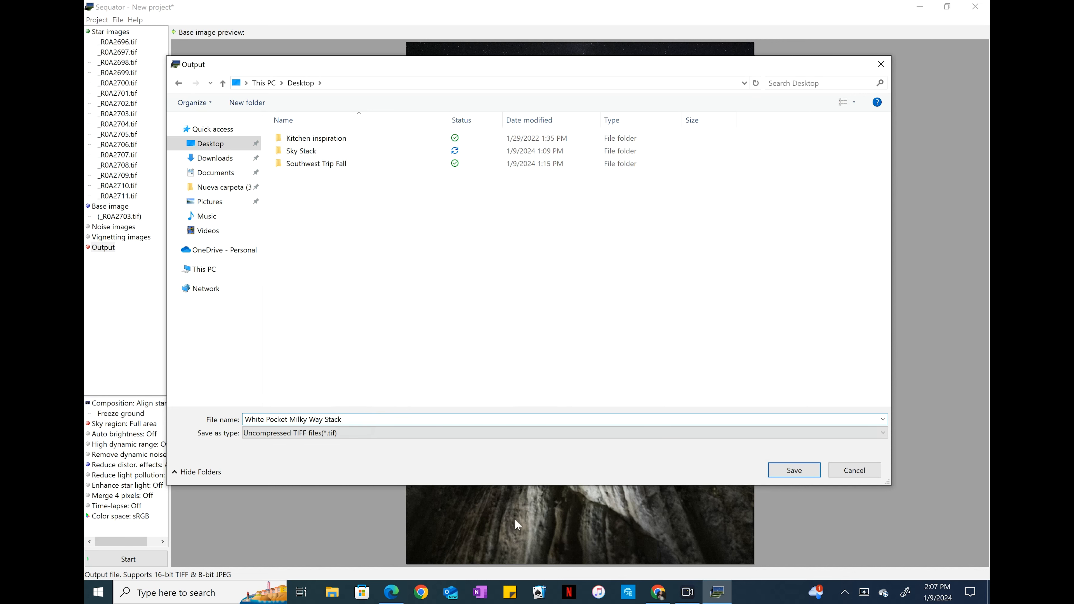
pyautogui.click(786, 471)
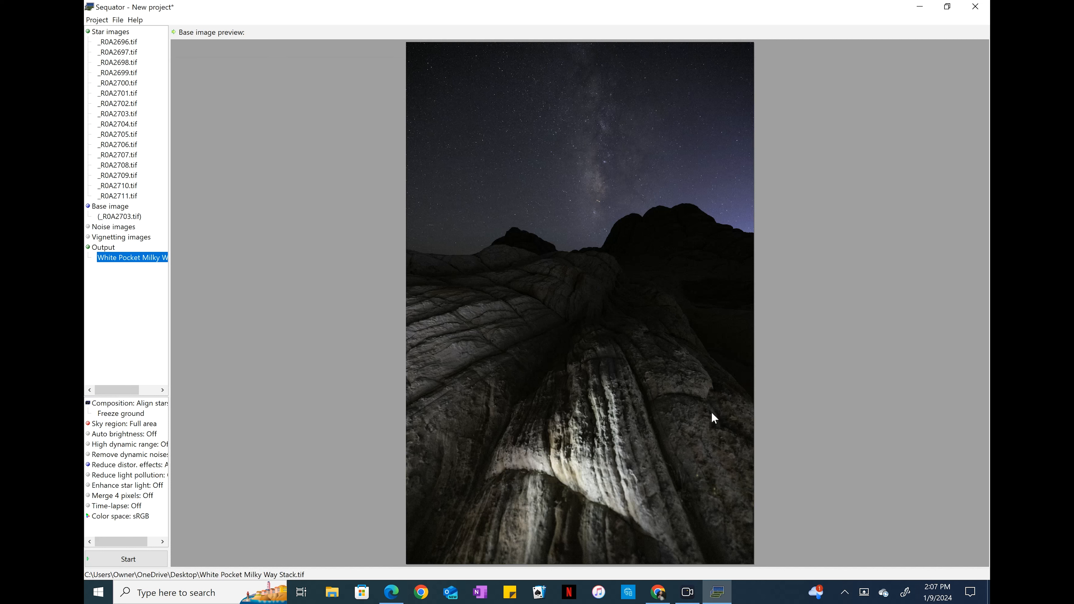
# Set the sky region to an irregular mask and paint the sky area above the rock horizon.
pyautogui.click(123, 424)
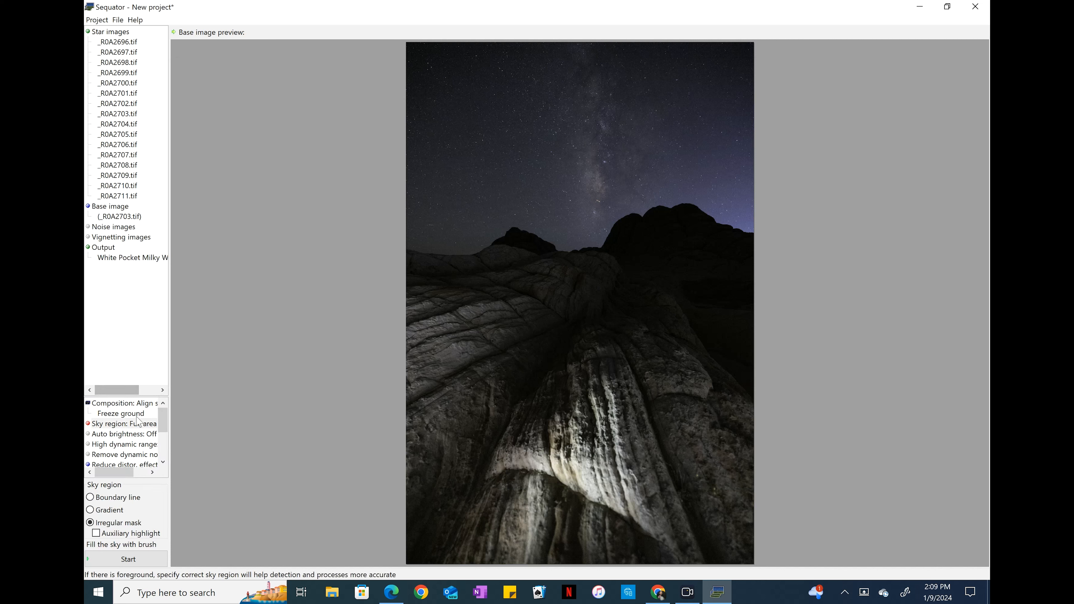
pyautogui.click(121, 424)
pyautogui.moveTo(407, 53)
pyautogui.mouseDown()
pyautogui.moveTo(588, 53)
pyautogui.moveTo(744, 68)
pyautogui.moveTo(748, 189)
pyautogui.moveTo(659, 154)
pyautogui.moveTo(623, 182)
pyautogui.moveTo(565, 200)
pyautogui.moveTo(482, 190)
pyautogui.moveTo(454, 212)
pyautogui.moveTo(413, 215)
pyautogui.moveTo(404, 174)
pyautogui.moveTo(417, 98)
pyautogui.moveTo(550, 88)
pyautogui.moveTo(696, 95)
pyautogui.moveTo(714, 107)
pyautogui.moveTo(633, 126)
pyautogui.moveTo(627, 148)
pyautogui.moveTo(461, 164)
pyautogui.moveTo(449, 149)
pyautogui.moveTo(456, 136)
pyautogui.moveTo(623, 125)
pyautogui.moveTo(512, 175)
pyautogui.mouseUp()
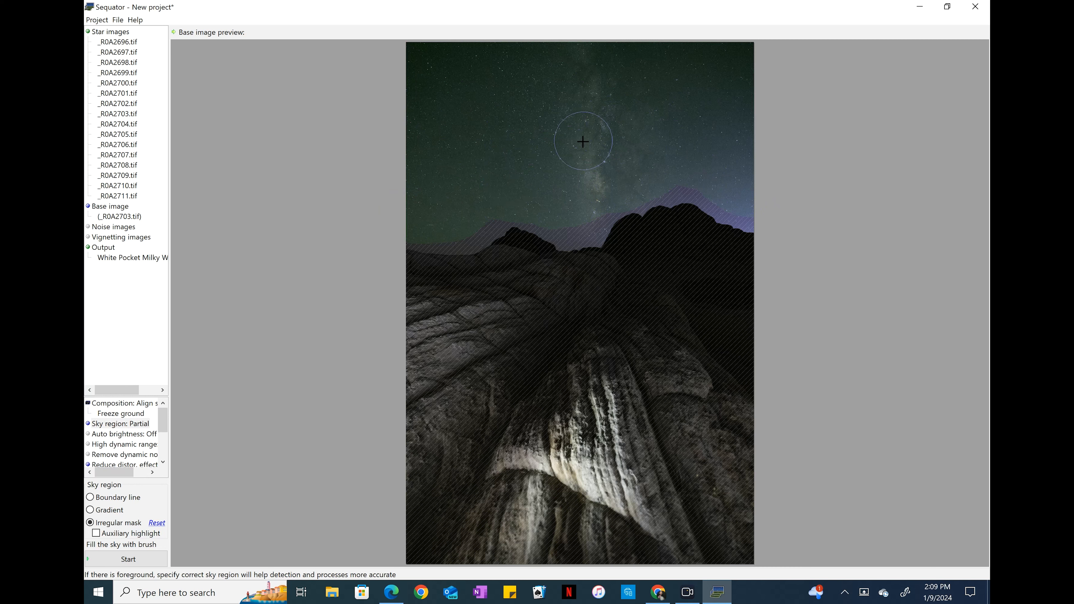
pyautogui.scroll(4, 582, 142)
pyautogui.scroll(-5, 582, 142)
pyautogui.scroll(5, 581, 142)
pyautogui.scroll(-5, 582, 142)
pyautogui.moveTo(671, 187); pyautogui.dragTo(758, 221)
# Start the stacking process and close the progress window when it completes.
pyautogui.click(138, 563)
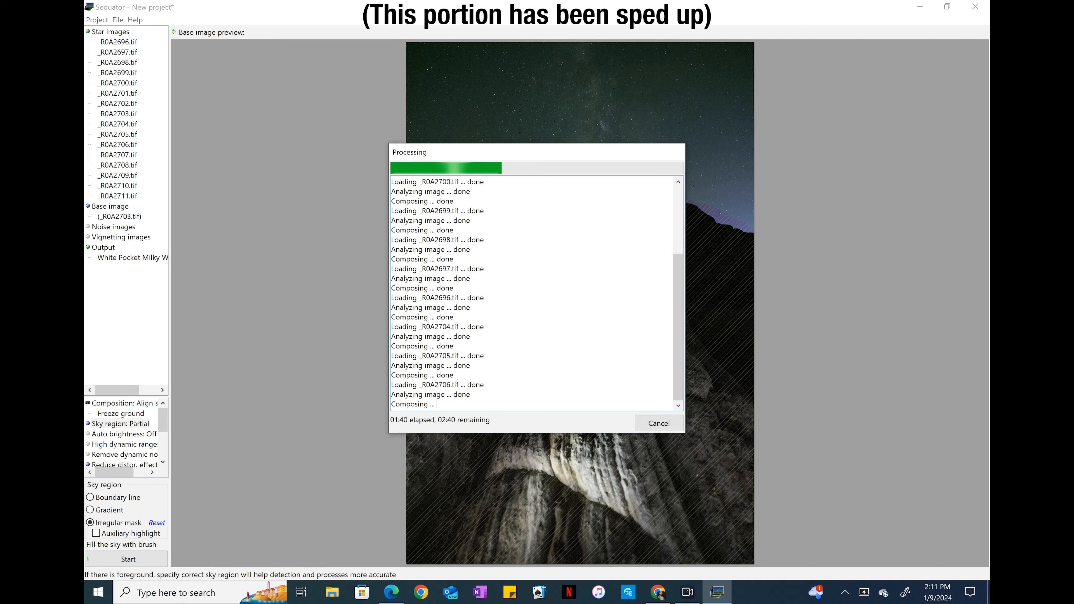
pyautogui.moveTo(620, 154); pyautogui.dragTo(667, 101)
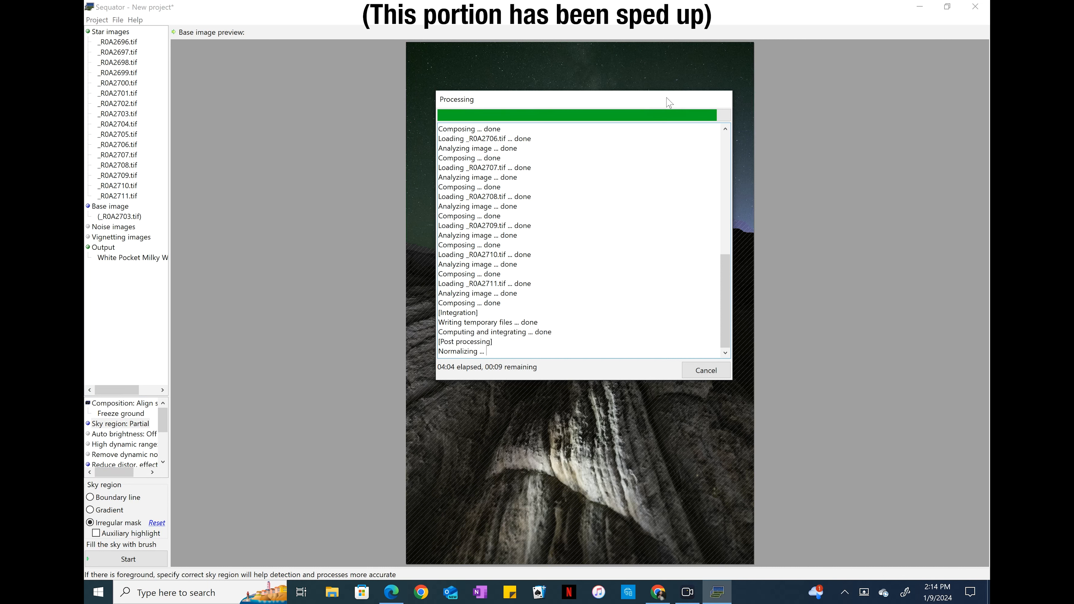
pyautogui.click(706, 370)
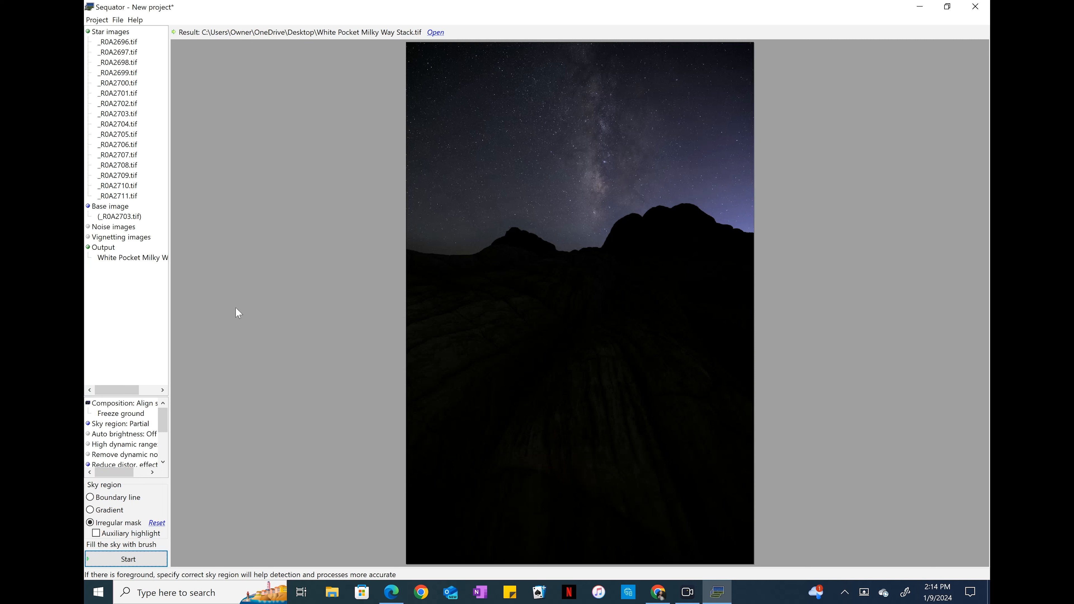
# Exit Sequator without saving the project.
pyautogui.click(976, 10)
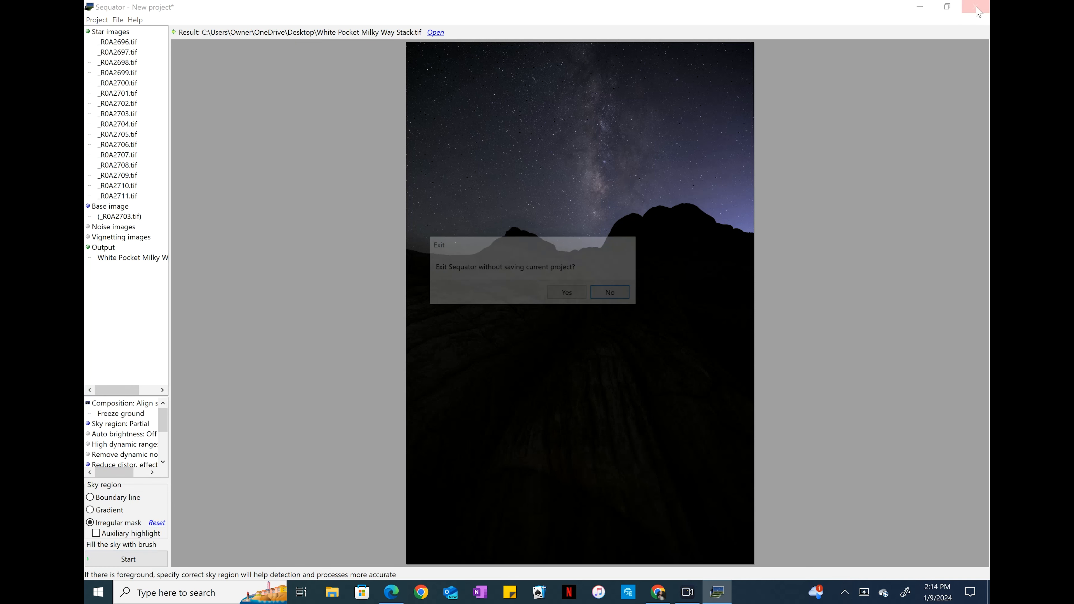
pyautogui.click(584, 298)
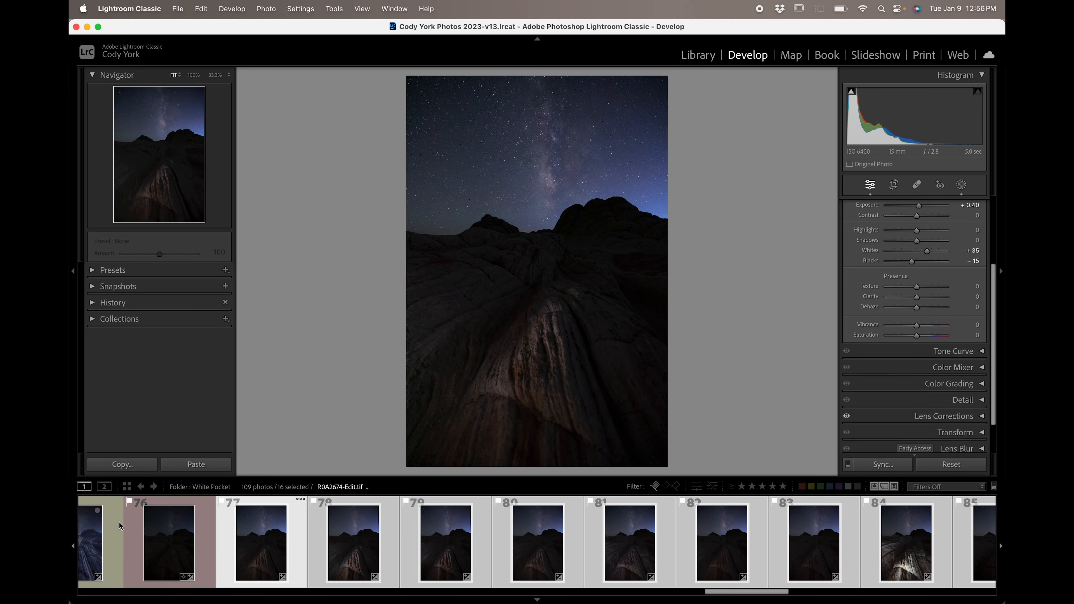
# Switch to the Library module and open the Import dialog.
pyautogui.hscroll(-10, 119, 526)
pyautogui.click(693, 56)
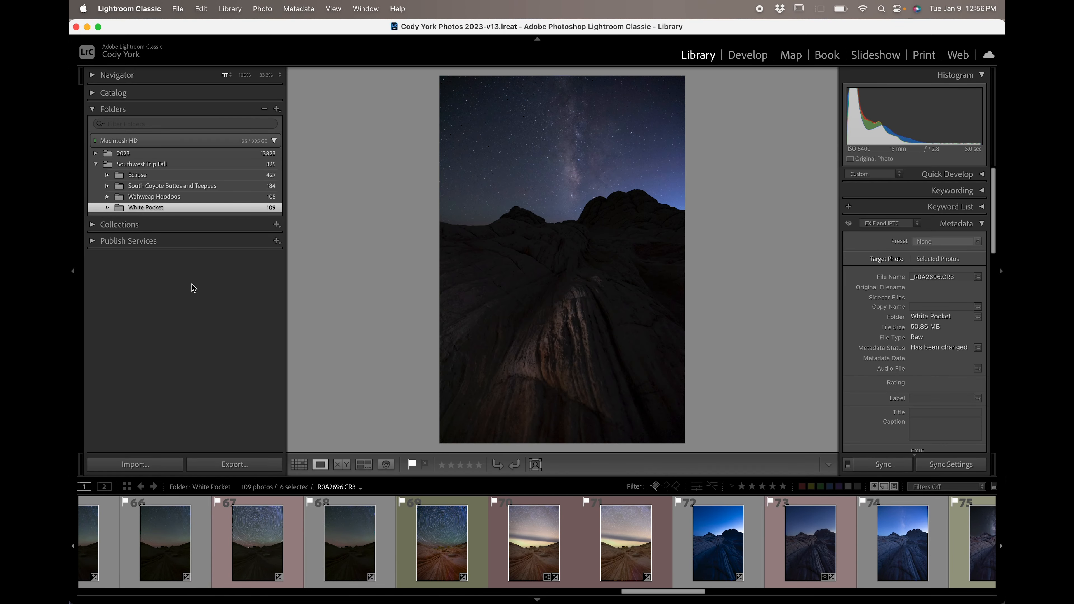
pyautogui.click(135, 464)
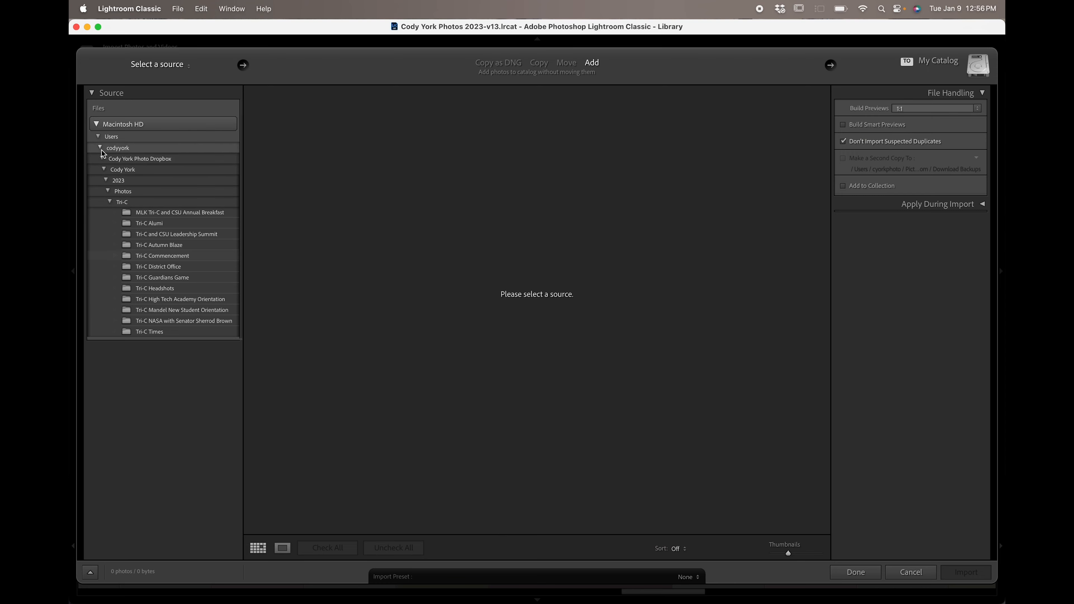
# Browse the import source to the White Pocket folder under Desktop > Southwest Trip Fall, then close the Import dialog.
pyautogui.click(110, 202)
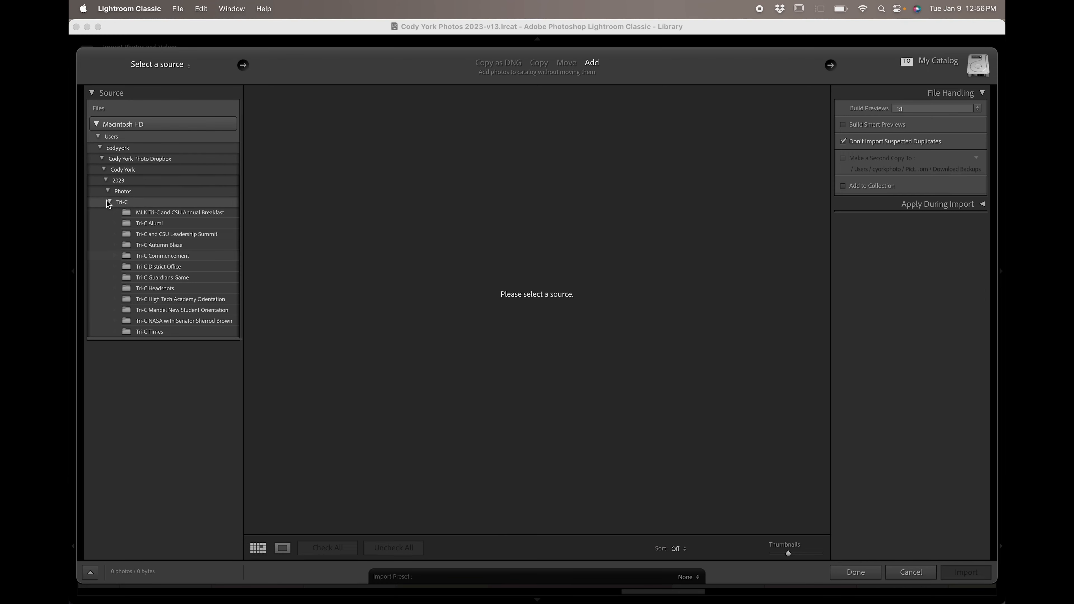
pyautogui.click(100, 149)
pyautogui.click(104, 148)
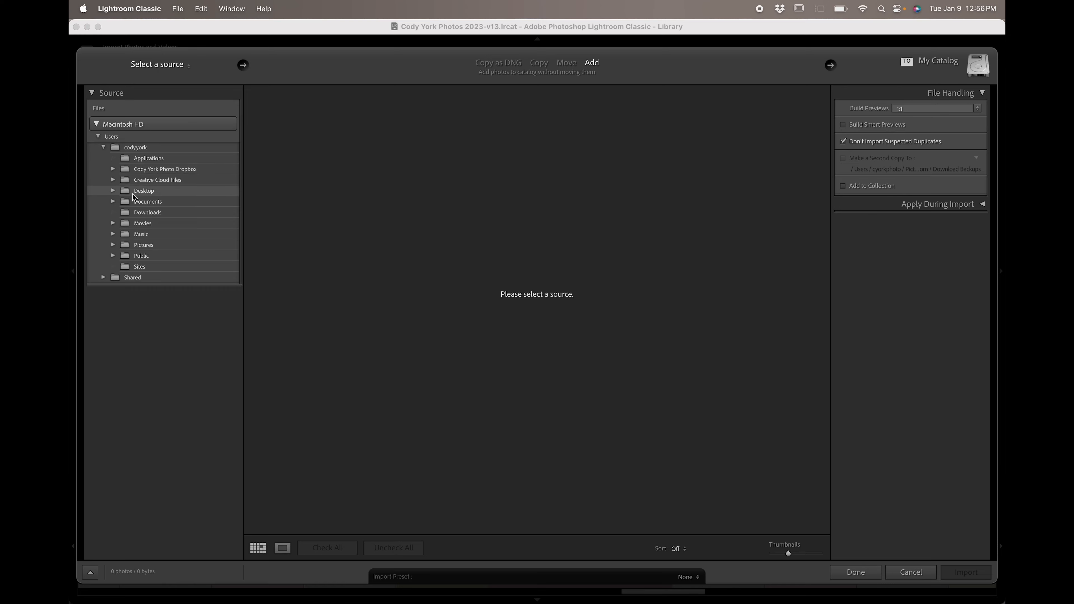
pyautogui.click(113, 191)
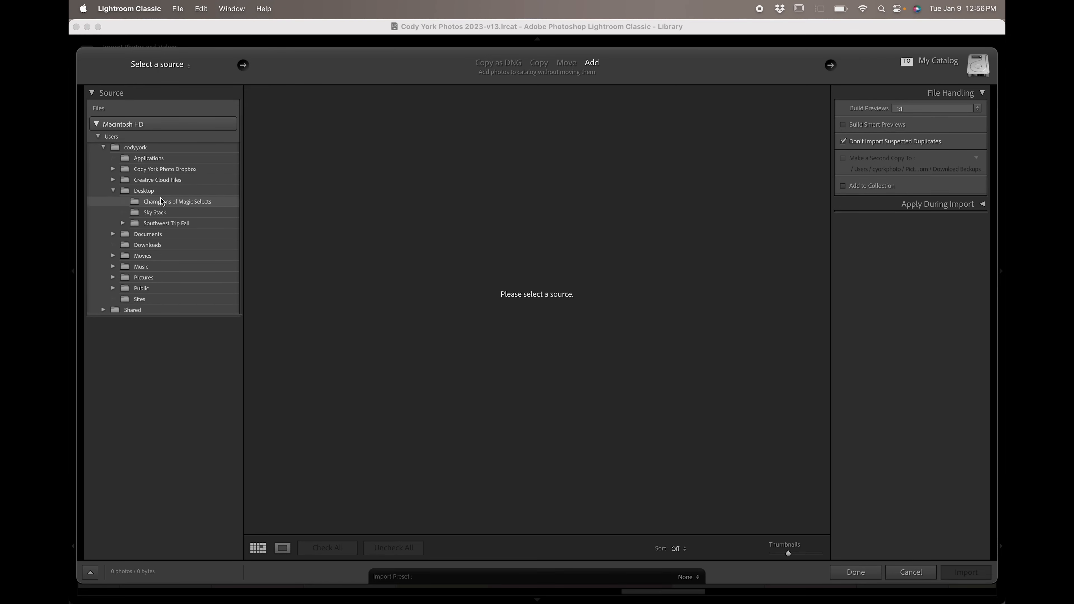
pyautogui.click(174, 224)
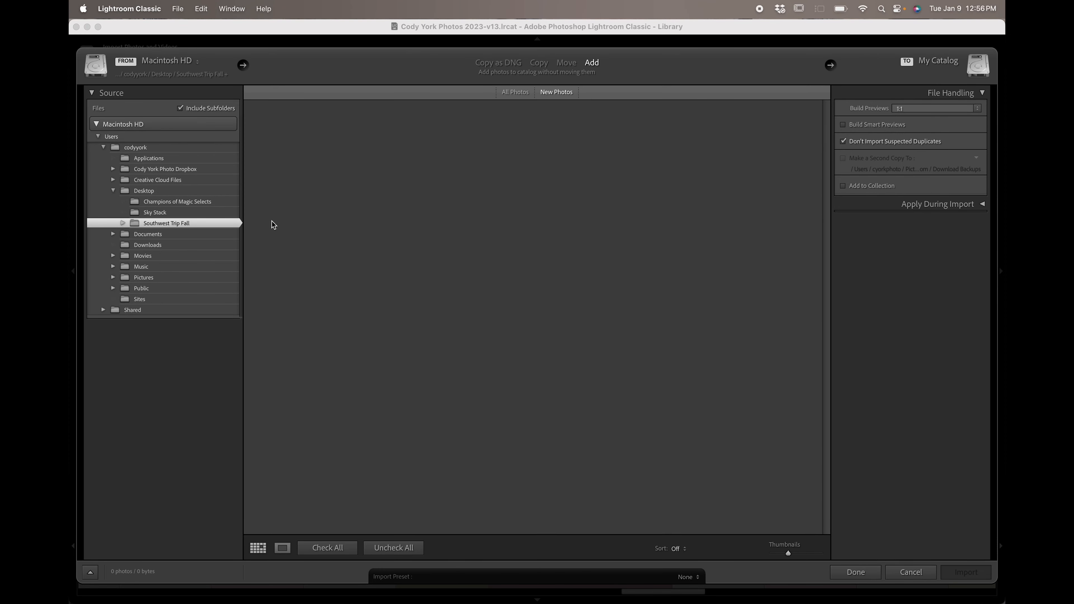
pyautogui.click(122, 224)
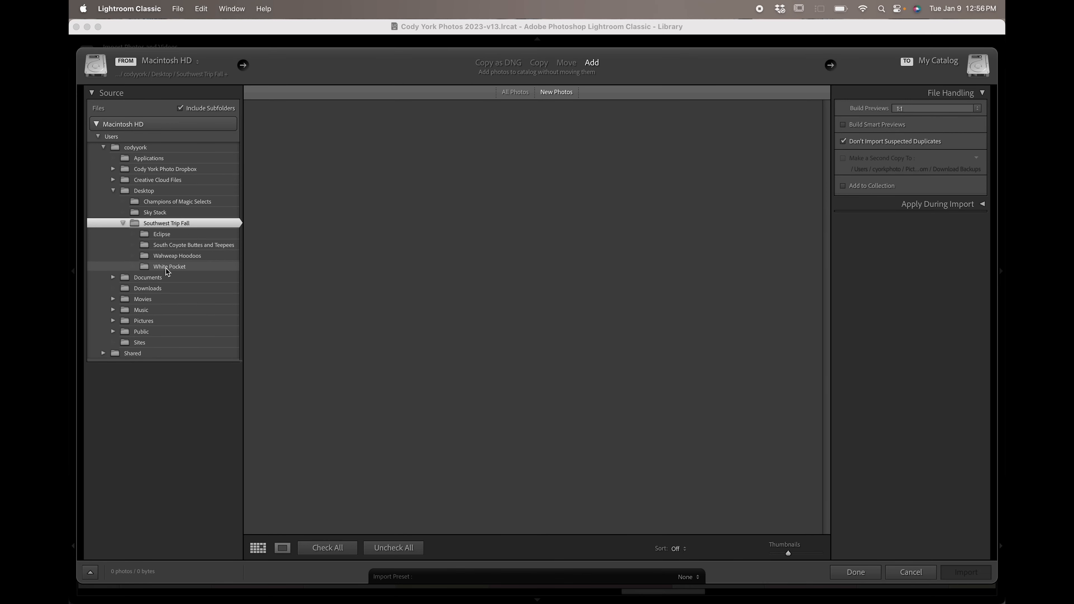
pyautogui.click(168, 267)
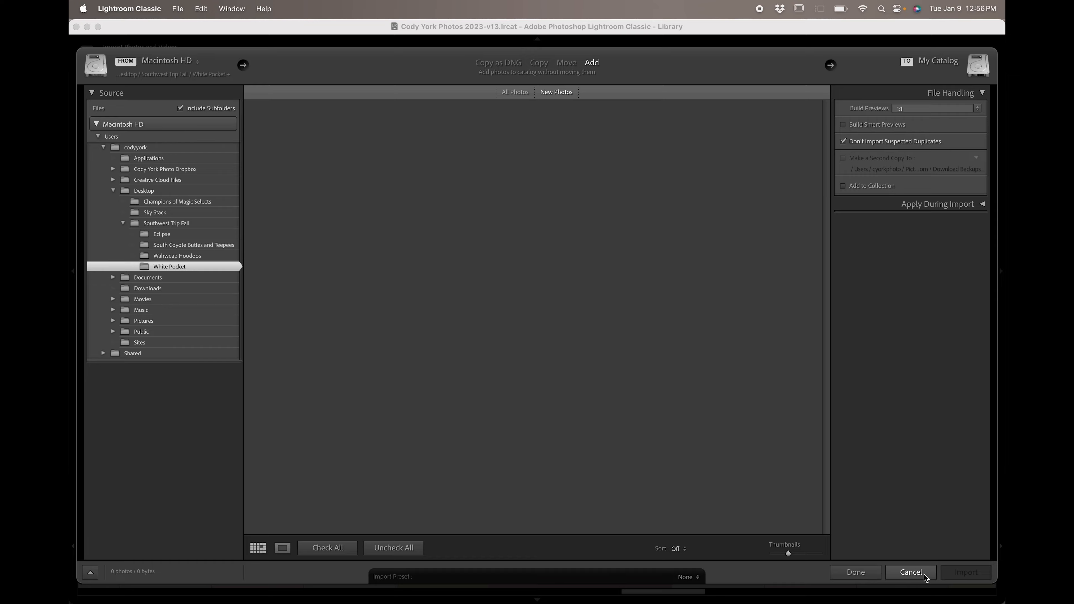
pyautogui.click(910, 572)
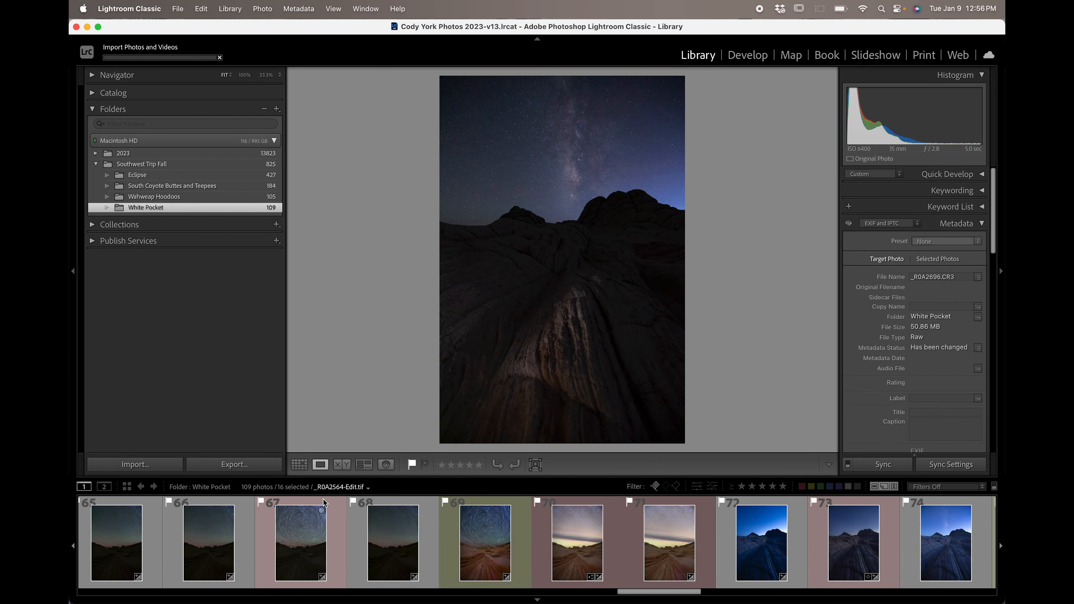
# Scroll through the filmstrip and select the stacked _R0A2696-Min Horizon Noise TIFF to view it.
pyautogui.hscroll(-20, 324, 502)
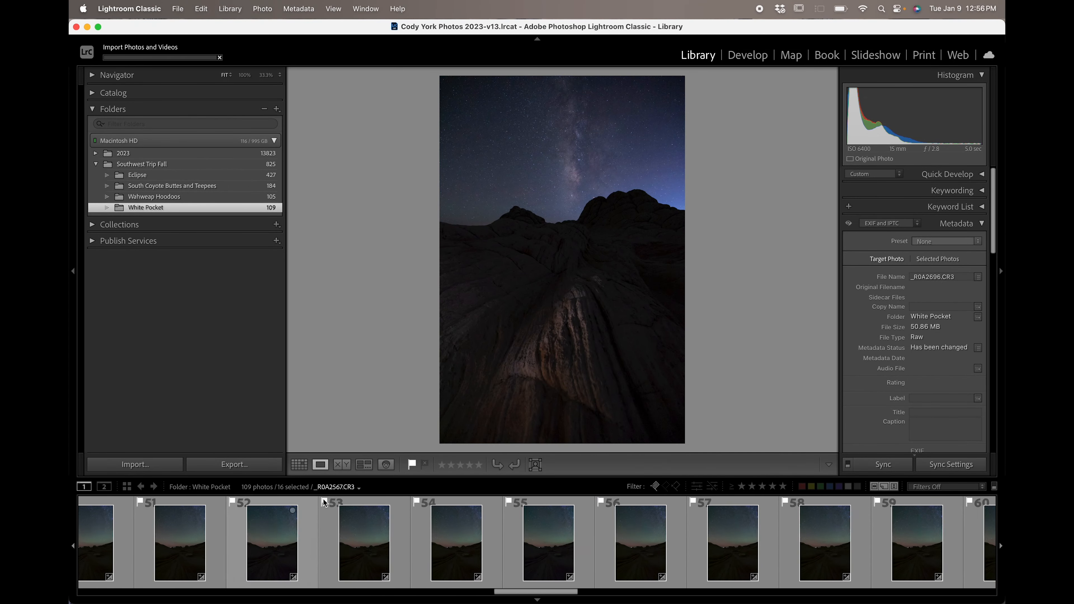
pyautogui.hscroll(20, 325, 502)
pyautogui.hscroll(10, 324, 503)
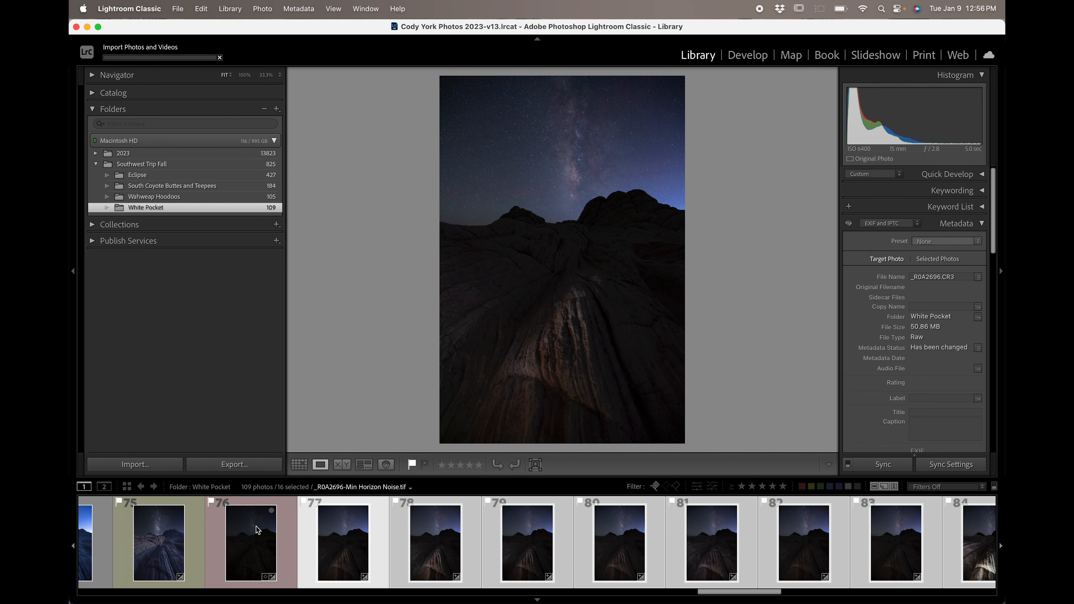
pyautogui.click(181, 544)
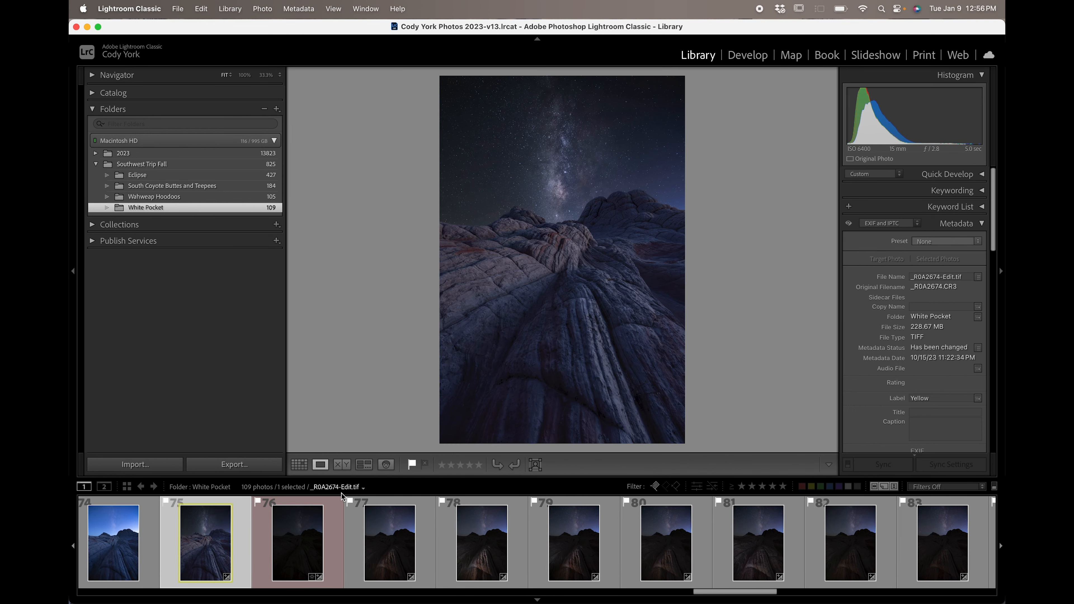
pyautogui.click(331, 523)
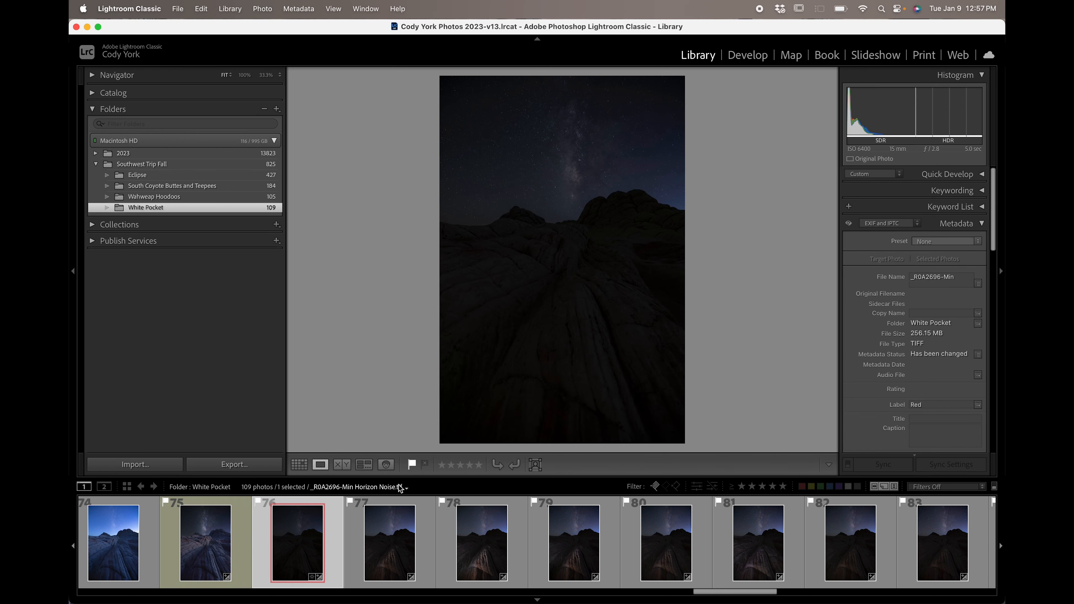